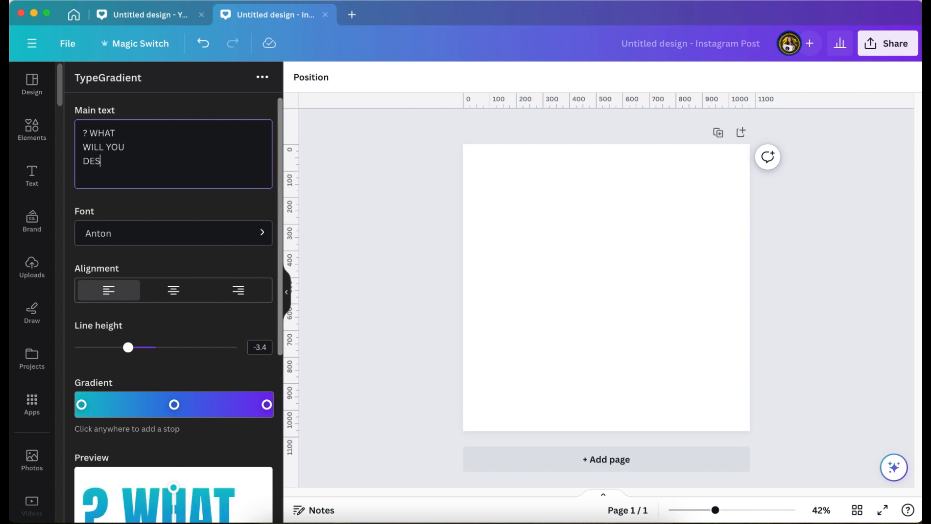
# Step: Clear the existing main text and replace it with "Gradient"
pyautogui.press('BackSpace')
pyautogui.press('BackSpace')
pyautogui.press('BackSpace')
pyautogui.press('BackSpace')
pyautogui.press('BackSpace')
pyautogui.press('BackSpace')
pyautogui.press('BackSpace')
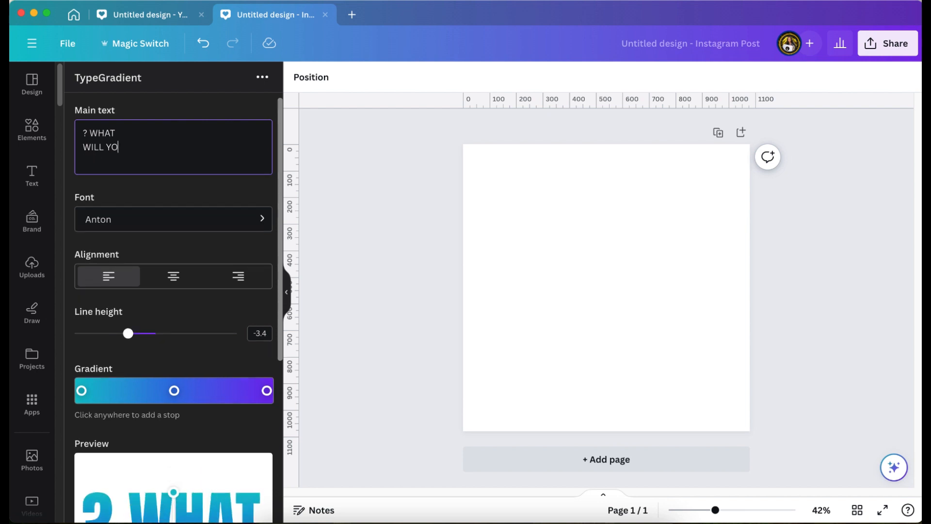
pyautogui.press('BackSpace')
pyautogui.press('BackSpace')
pyautogui.press('BackSpace')
pyautogui.press('BackSpace')
pyautogui.press('BackSpace')
pyautogui.press('BackSpace')
pyautogui.press('BackSpace')
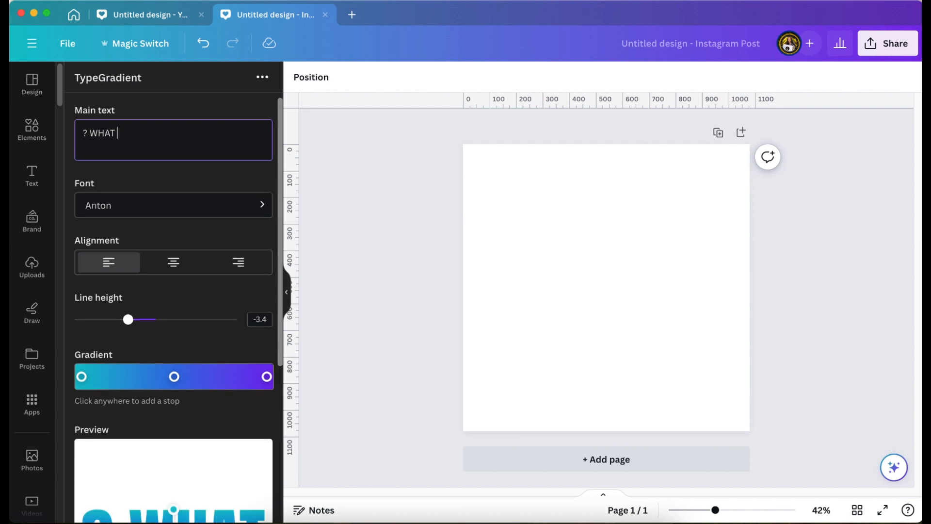
pyautogui.press('BackSpace')
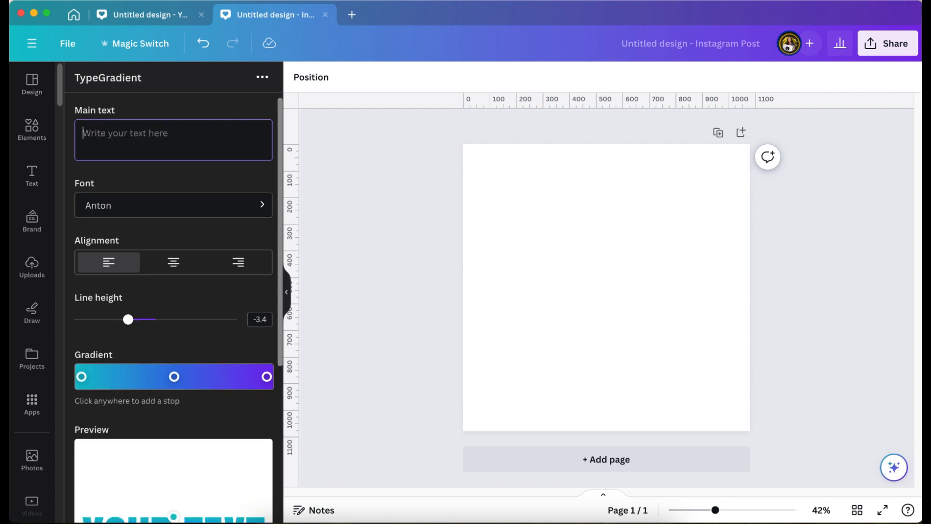
pyautogui.write('G')
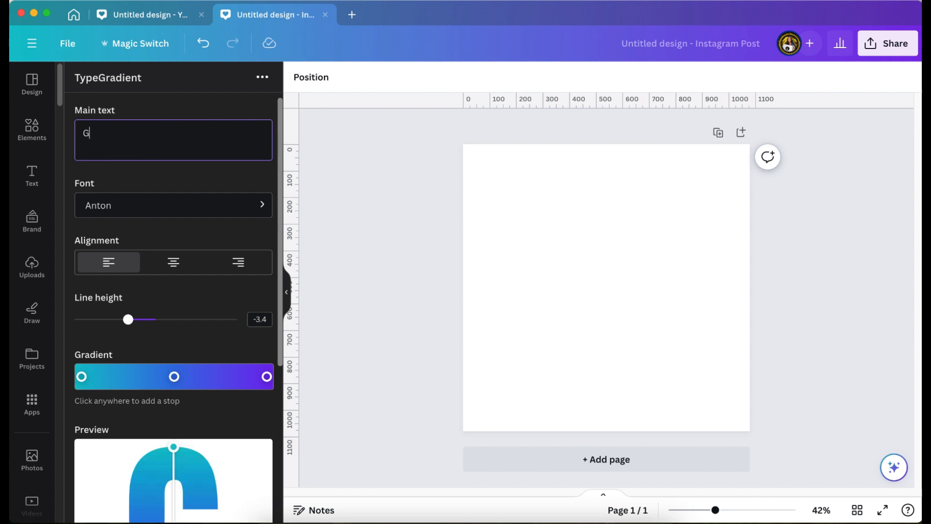
pyautogui.write('ra')
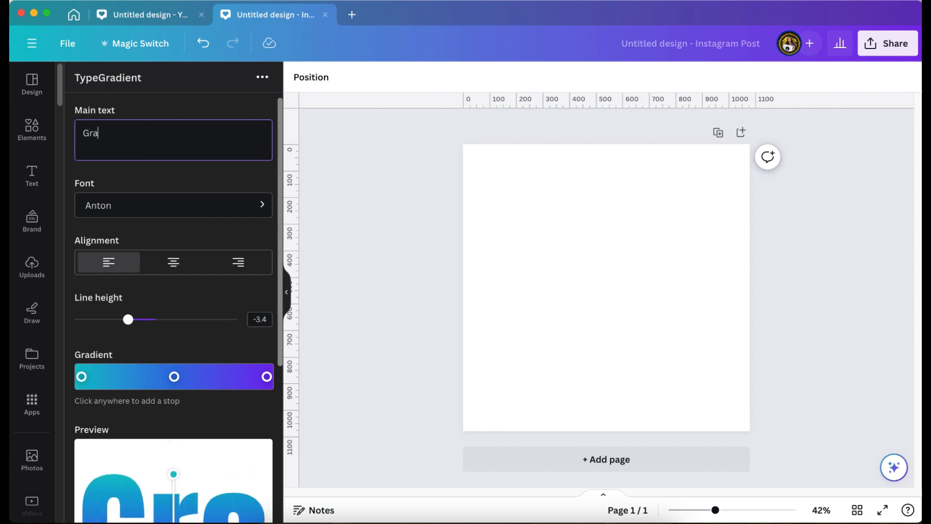
pyautogui.write('di')
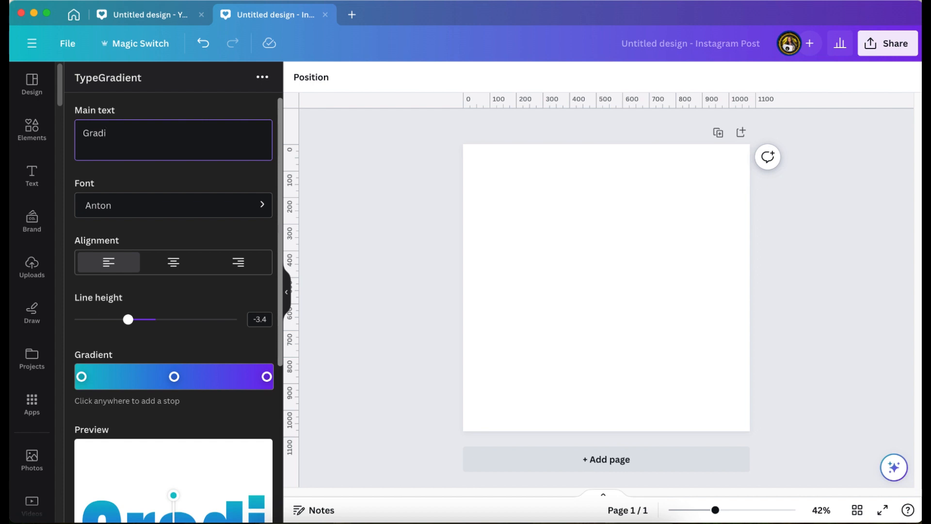
pyautogui.write('ent')
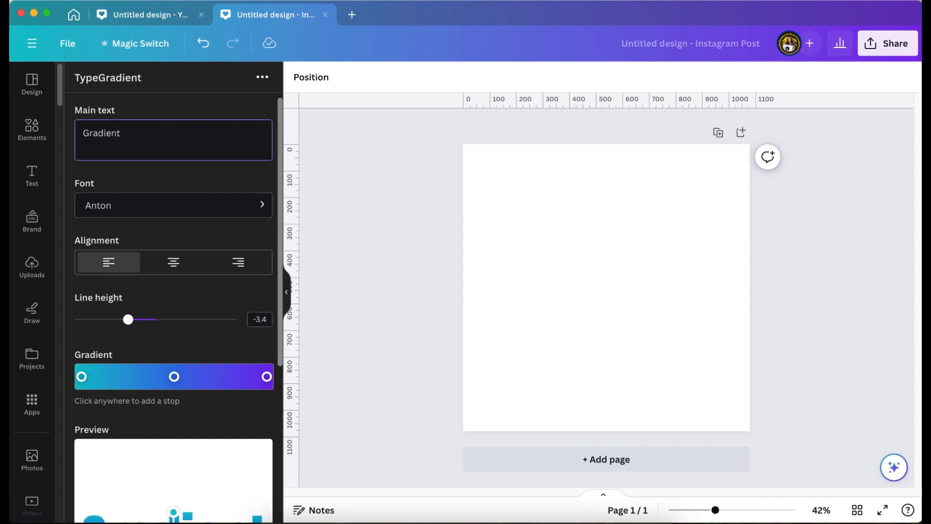
# Step: Change the gradient text's font to Adusian Signature Regular
pyautogui.scroll(-3, 113, 290)
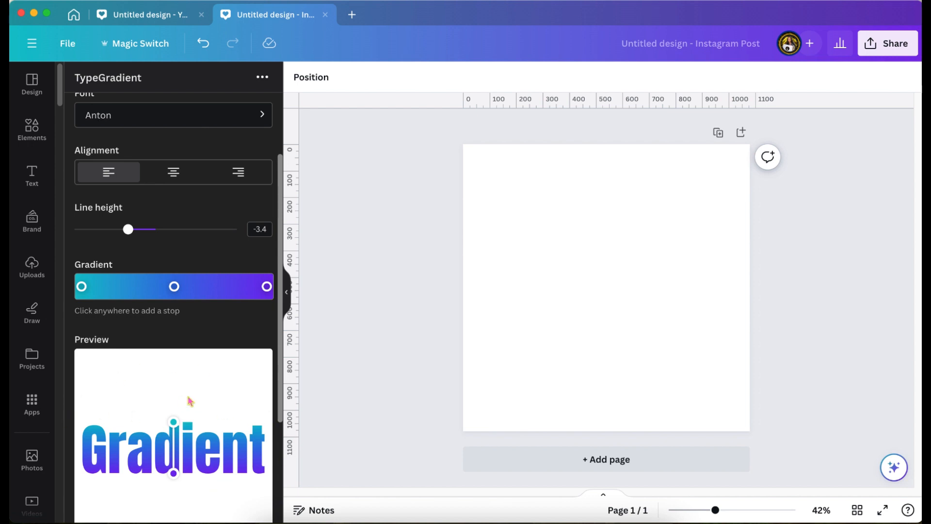
pyautogui.scroll(2, 189, 401)
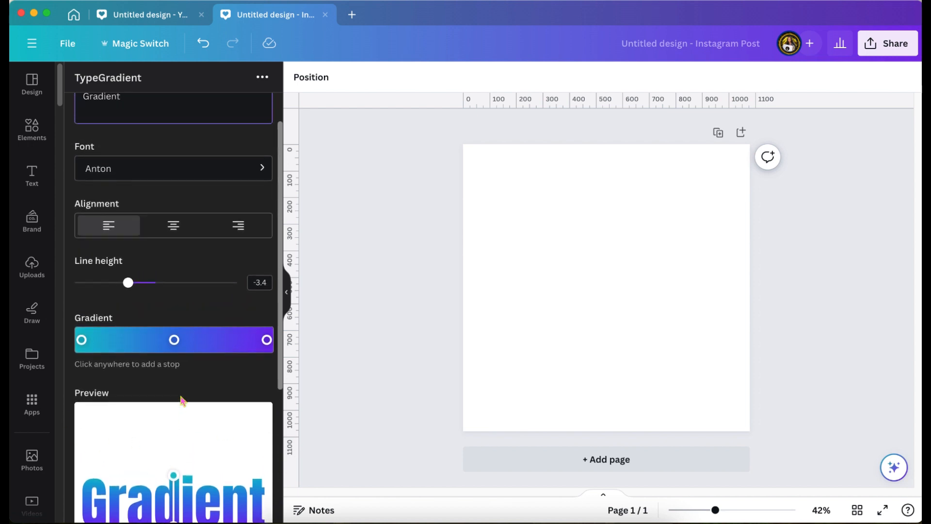
pyautogui.scroll(-2, 182, 401)
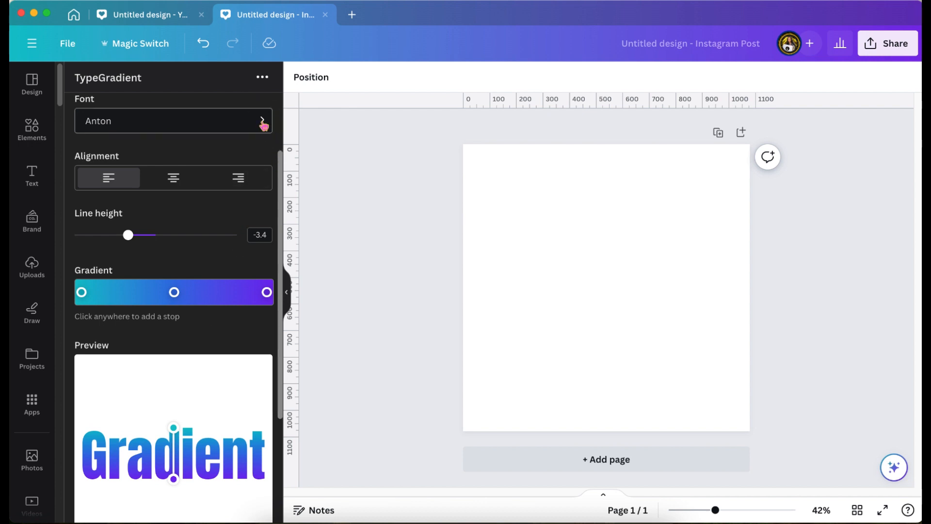
pyautogui.click(264, 126)
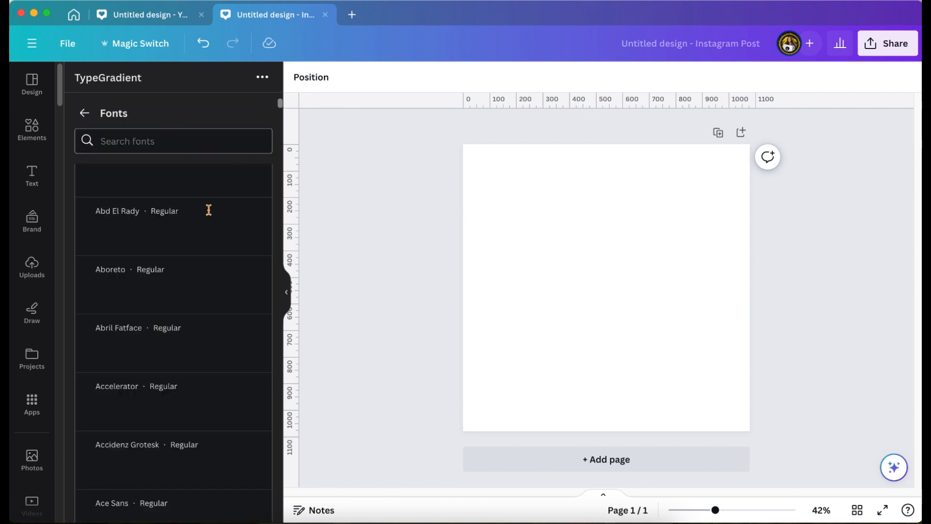
pyautogui.scroll(-4, 185, 378)
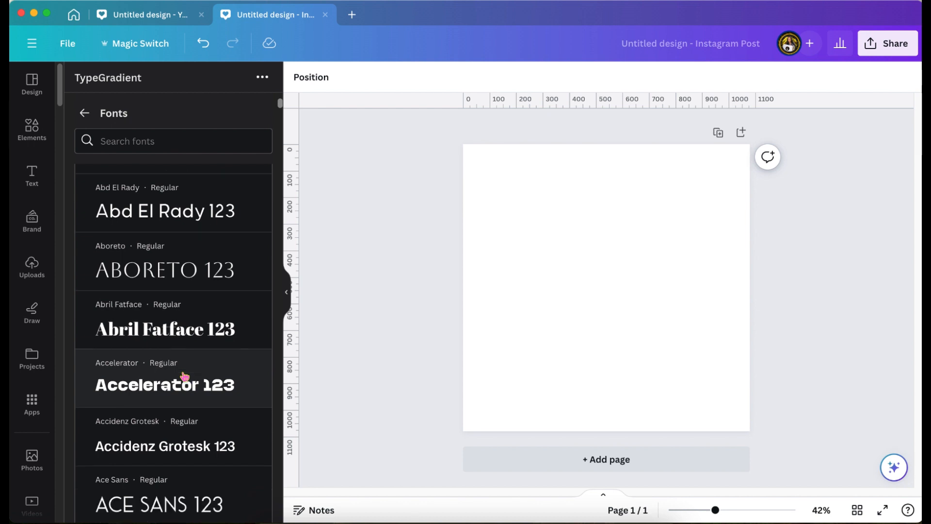
pyautogui.scroll(-8, 184, 377)
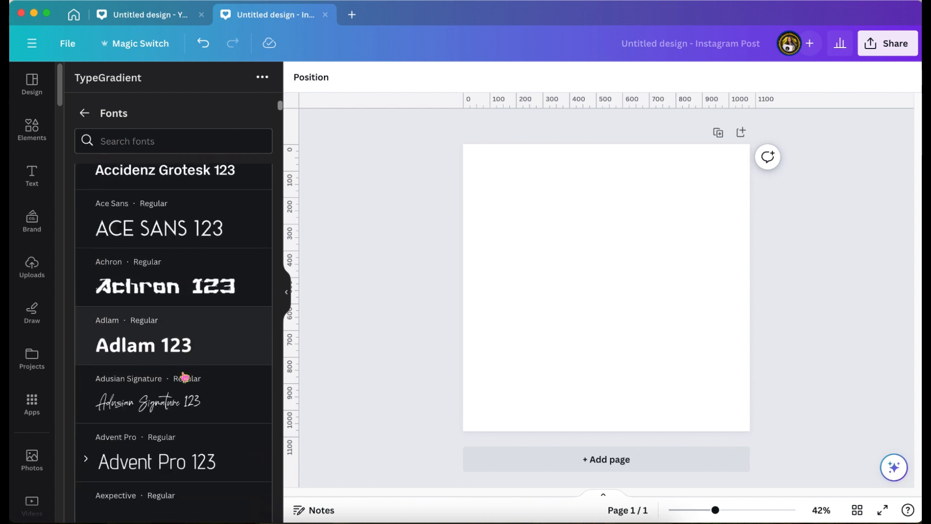
pyautogui.click(148, 388)
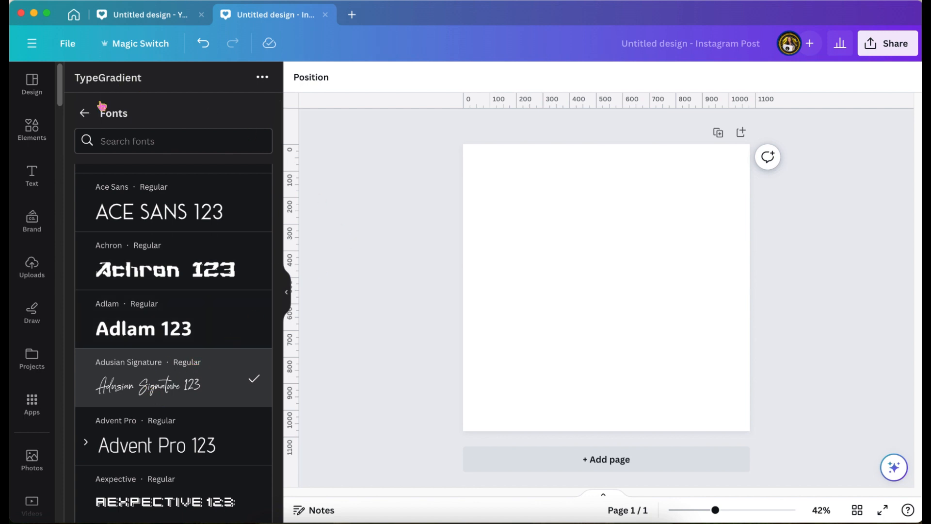
pyautogui.click(84, 111)
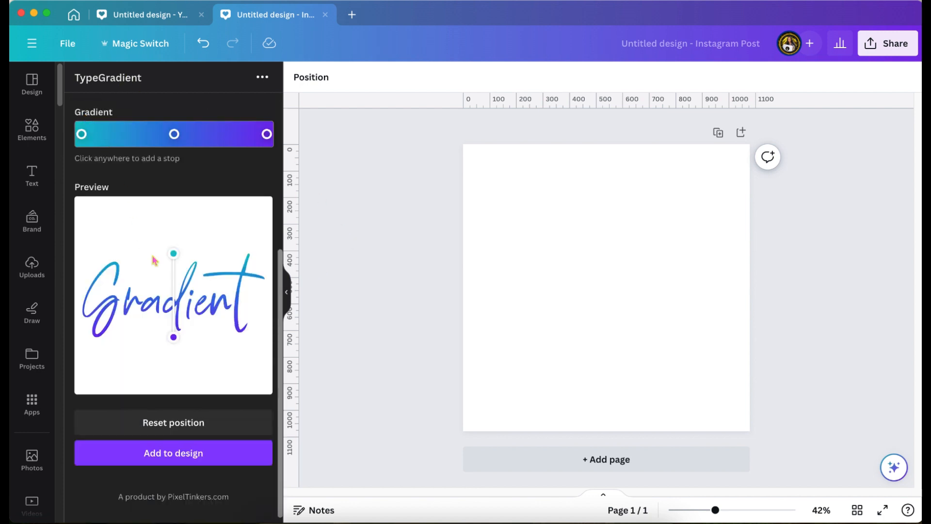
# Step: Set the first gradient stop's color to black, #000000
pyautogui.scroll(3, 221, 352)
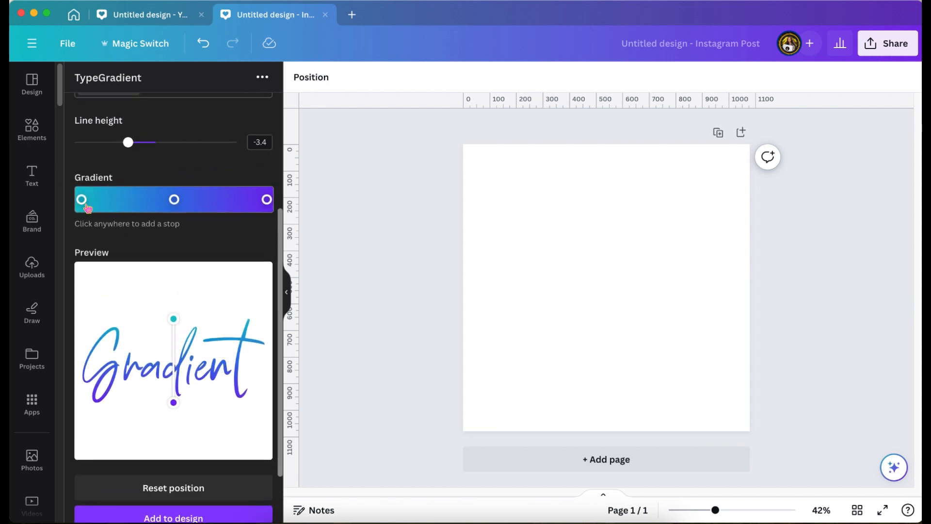
pyautogui.click(87, 205)
pyautogui.moveTo(88, 208); pyautogui.dragTo(81, 204)
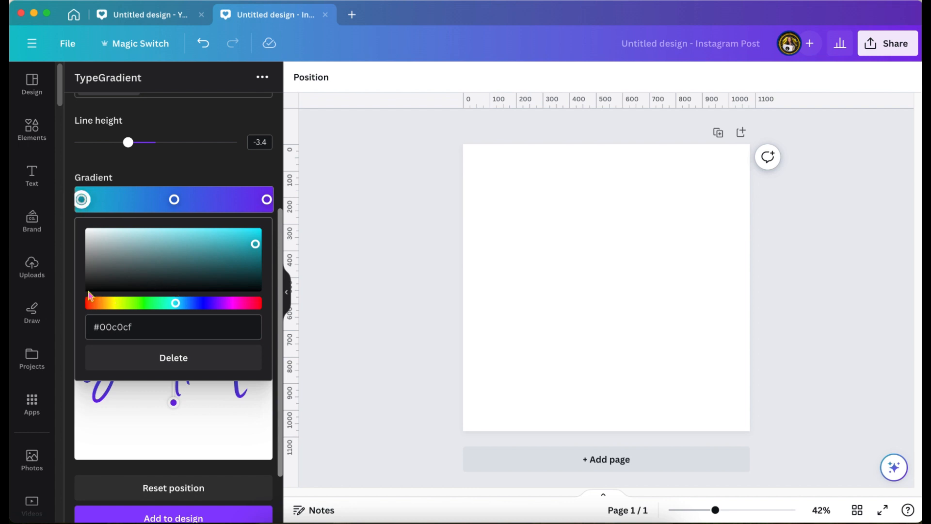
pyautogui.click(91, 290)
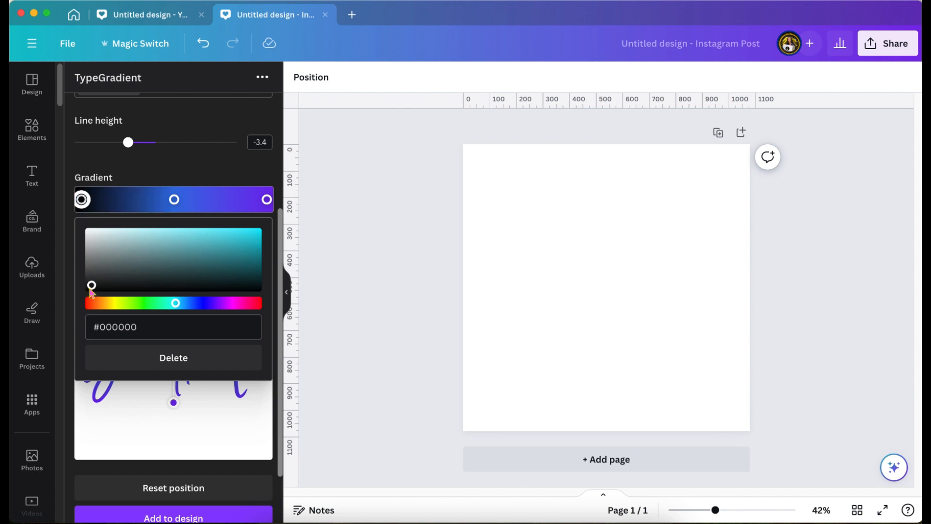
pyautogui.moveTo(92, 287); pyautogui.dragTo(87, 287)
# Step: Set the middle gradient stop to white, #ffffff, and the last stop to dark grey, #222222
pyautogui.click(174, 200)
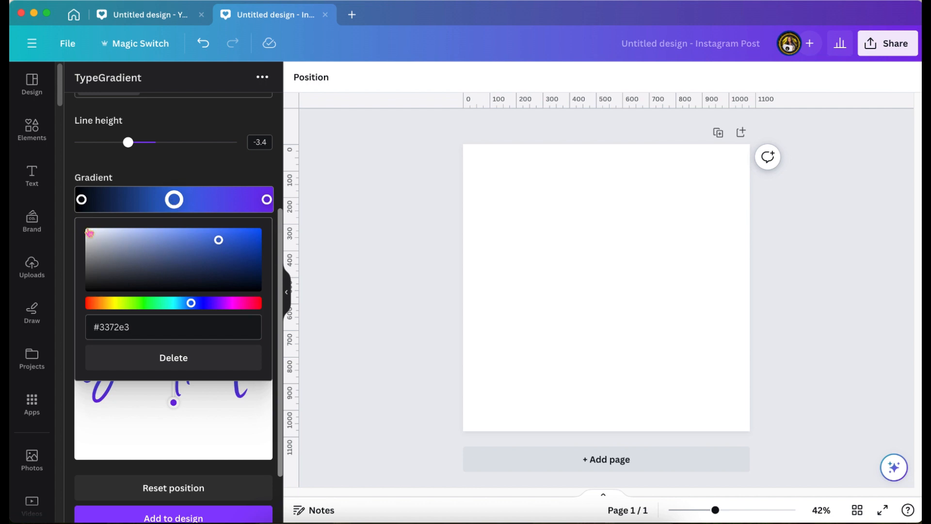
pyautogui.click(90, 234)
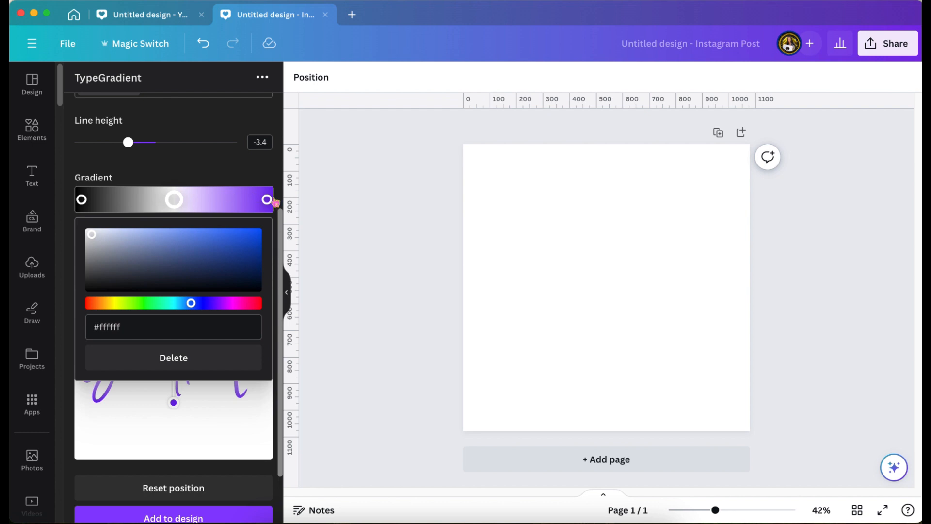
pyautogui.click(267, 200)
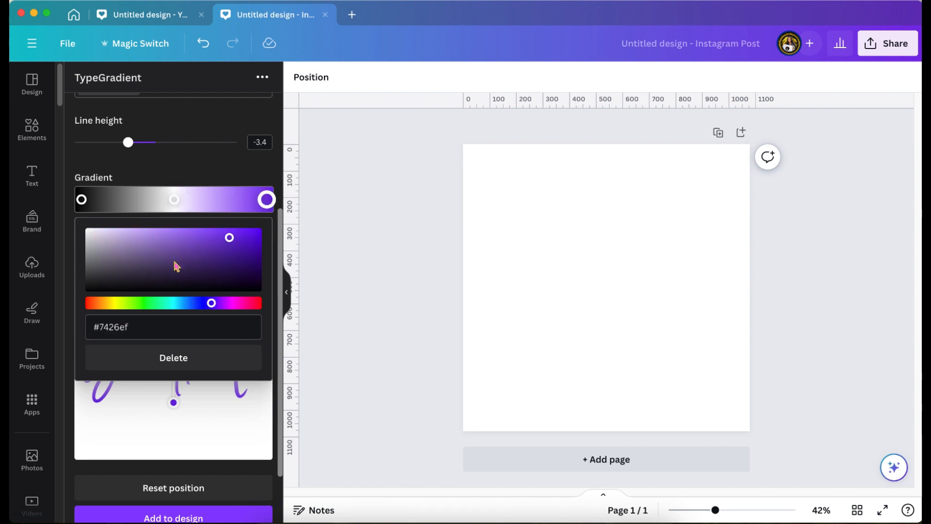
pyautogui.click(106, 261)
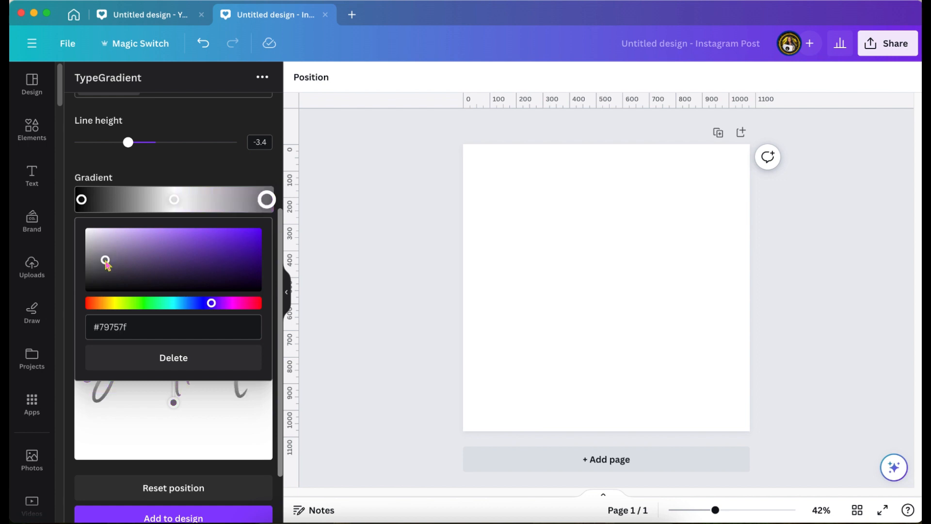
pyautogui.moveTo(106, 262); pyautogui.dragTo(89, 284)
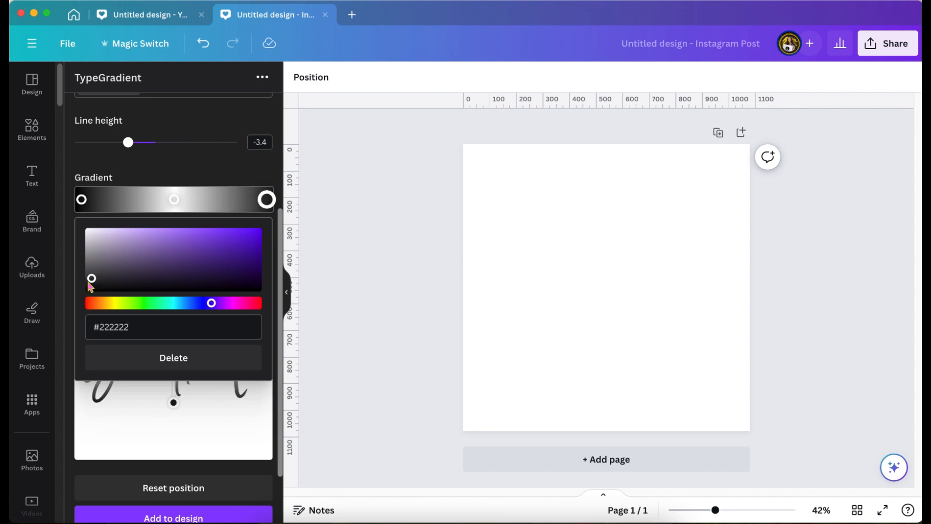
pyautogui.click(211, 176)
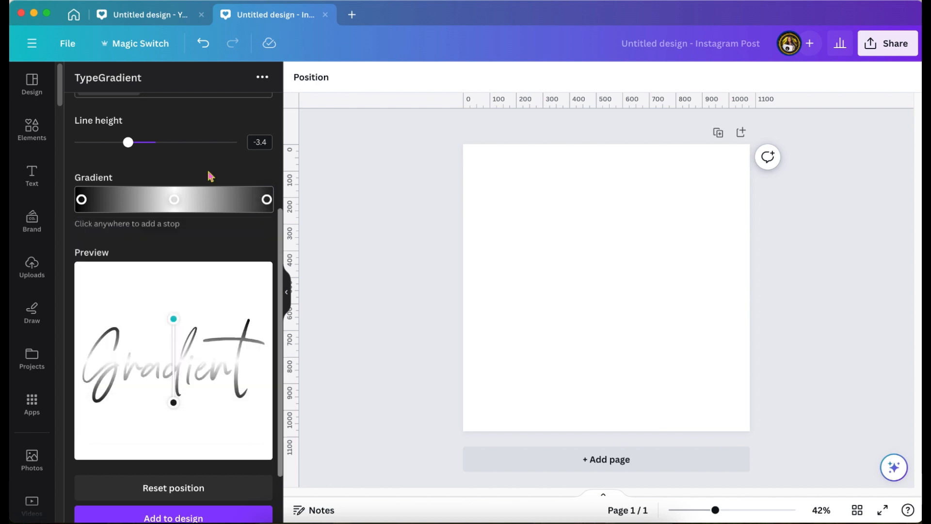
# Step: Tilt the gradient direction slightly by moving its start point in the preview, and add the text to the design
pyautogui.scroll(-2, 189, 228)
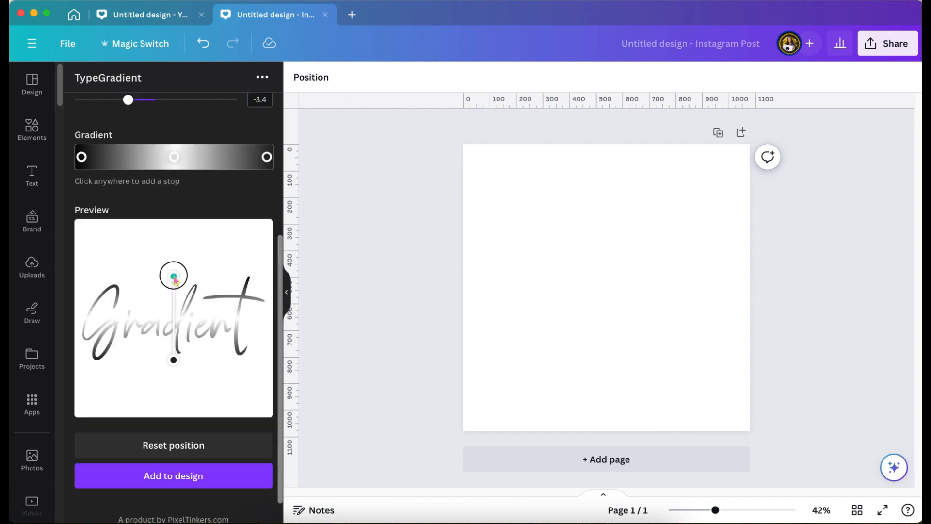
pyautogui.moveTo(175, 280)
pyautogui.mouseDown()
pyautogui.moveTo(196, 270)
pyautogui.moveTo(235, 283)
pyautogui.moveTo(260, 316)
pyautogui.moveTo(271, 390)
pyautogui.moveTo(246, 280)
pyautogui.moveTo(176, 265)
pyautogui.moveTo(147, 266)
pyautogui.moveTo(129, 284)
pyautogui.moveTo(158, 262)
pyautogui.moveTo(180, 272)
pyautogui.mouseUp()
pyautogui.scroll(-1, 147, 461)
pyautogui.click(146, 461)
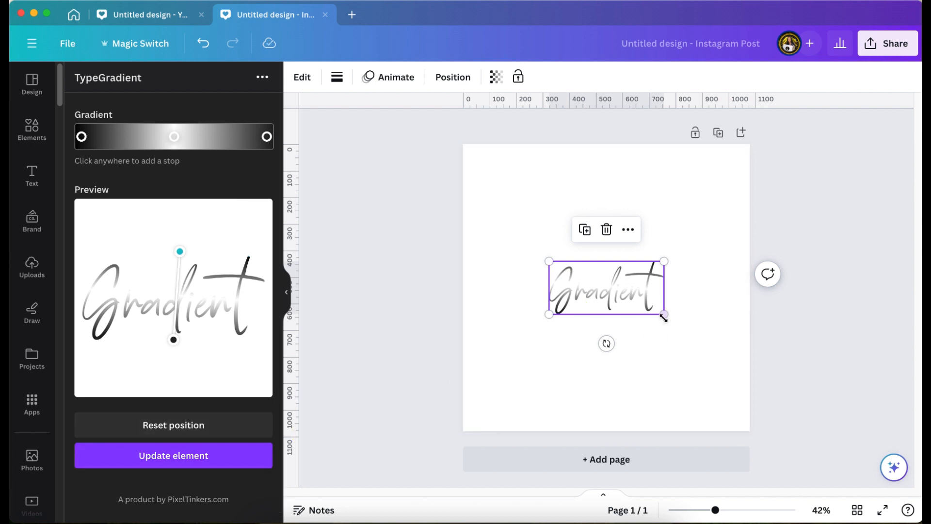
# Step: Enlarge the gradient text to nearly the full page width and move it slightly above the page's middle
pyautogui.moveTo(663, 315); pyautogui.dragTo(723, 379)
pyautogui.moveTo(545, 354); pyautogui.dragTo(480, 386)
pyautogui.moveTo(623, 345); pyautogui.dragTo(615, 293)
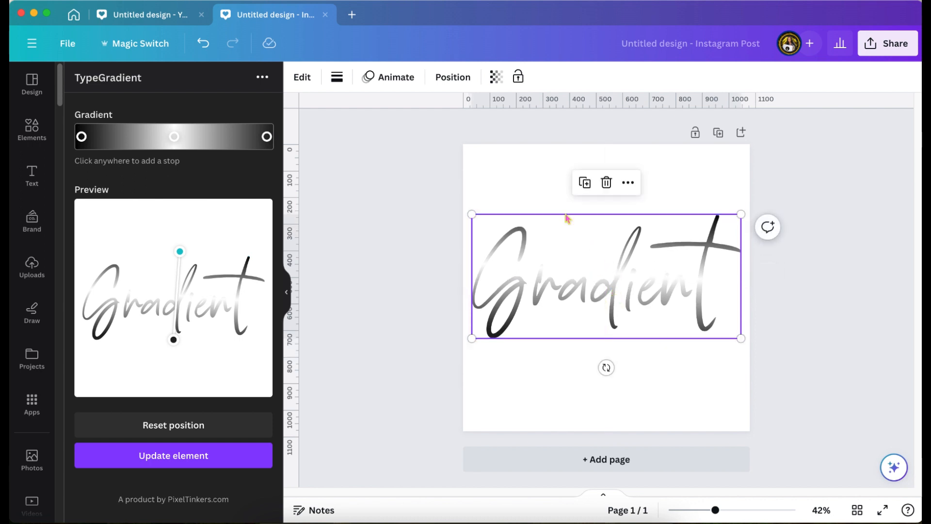
# Step: Try a rust-brown page background, and settle on the muted beige swatch
pyautogui.click(527, 196)
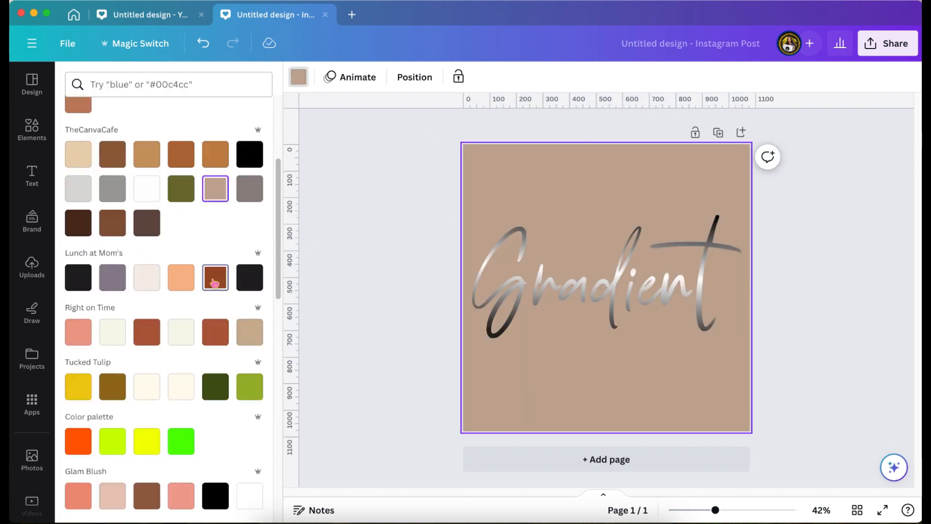
pyautogui.click(214, 282)
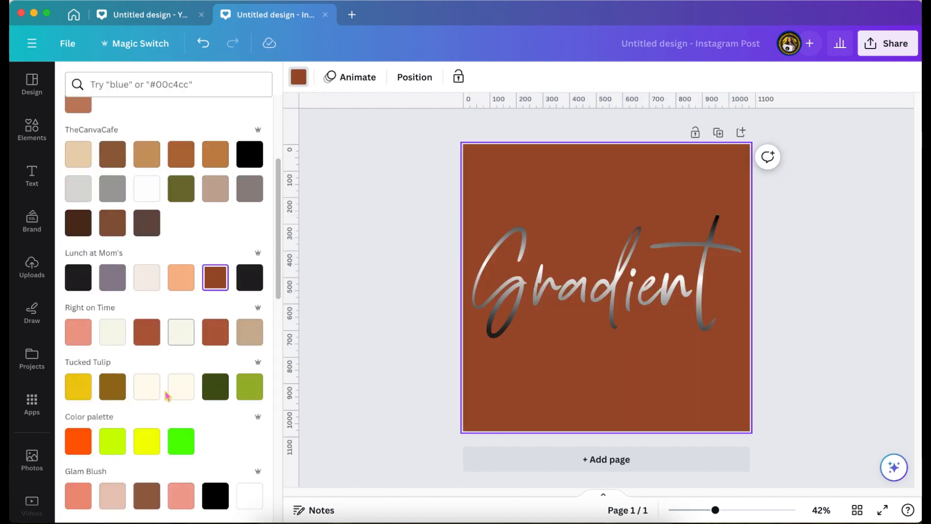
pyautogui.scroll(-3, 167, 394)
pyautogui.click(216, 356)
pyautogui.scroll(3, 219, 358)
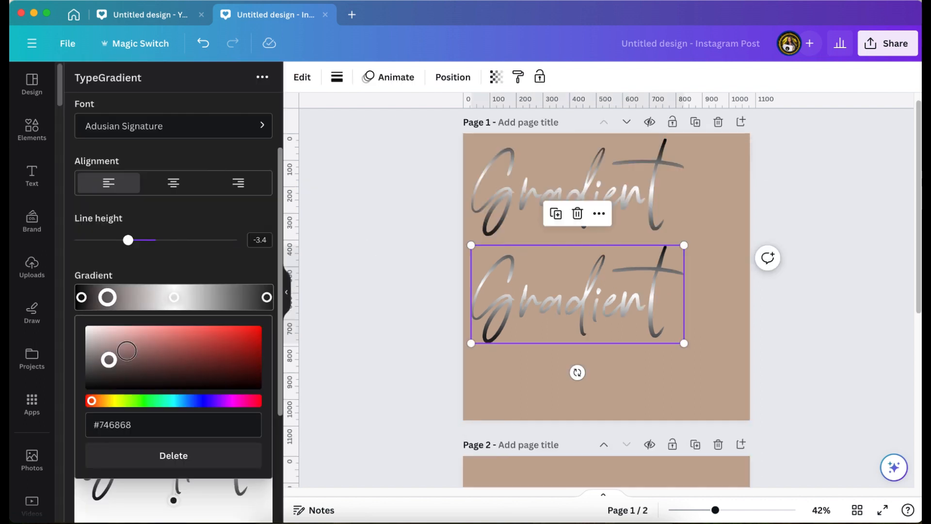
# Step: Add pink and dark red stops to the upper text's gradient and update the element on the page
pyautogui.moveTo(116, 357); pyautogui.dragTo(249, 343)
pyautogui.click(228, 297)
pyautogui.scroll(-3, 170, 436)
pyautogui.click(170, 453)
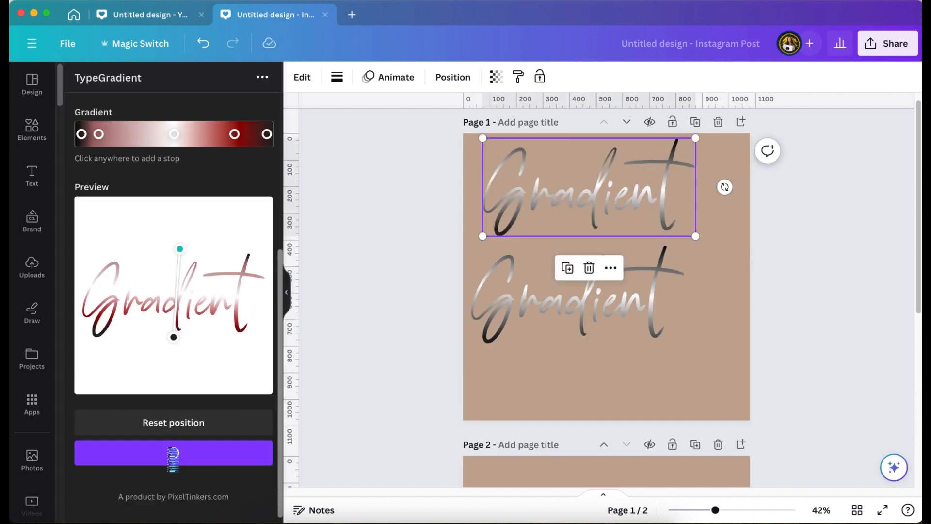
# Step: Duplicate the red gradient text, place the copy below the grey one and shift its gradient start point
pyautogui.scroll(1, 404, 314)
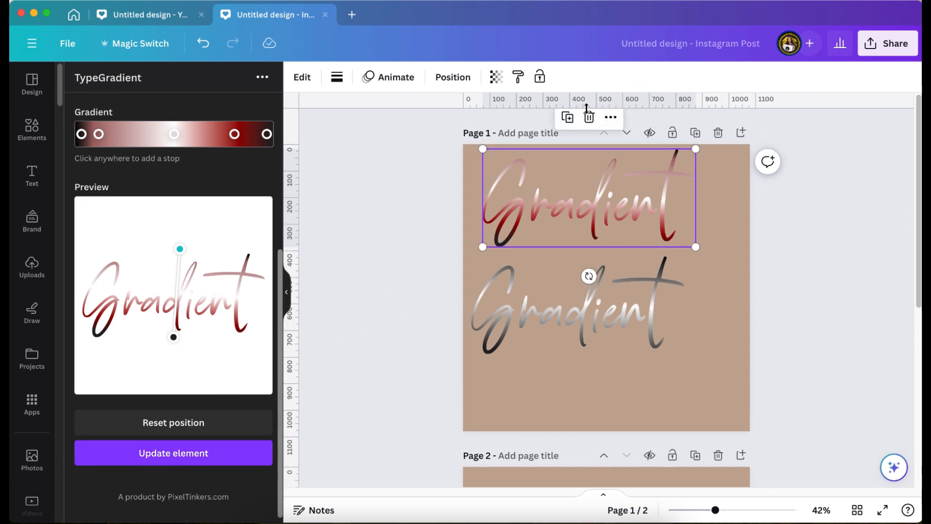
pyautogui.click(567, 117)
pyautogui.moveTo(563, 177); pyautogui.dragTo(554, 354)
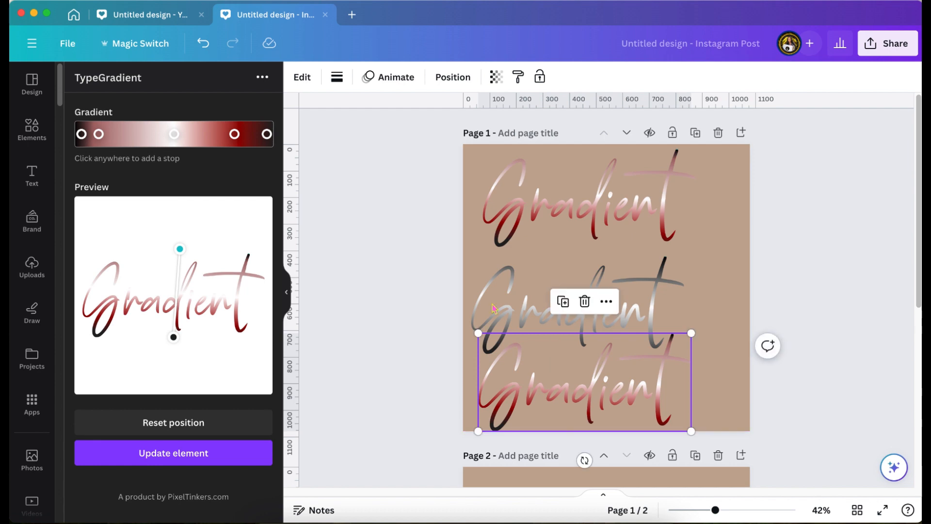
pyautogui.moveTo(183, 253); pyautogui.dragTo(130, 210)
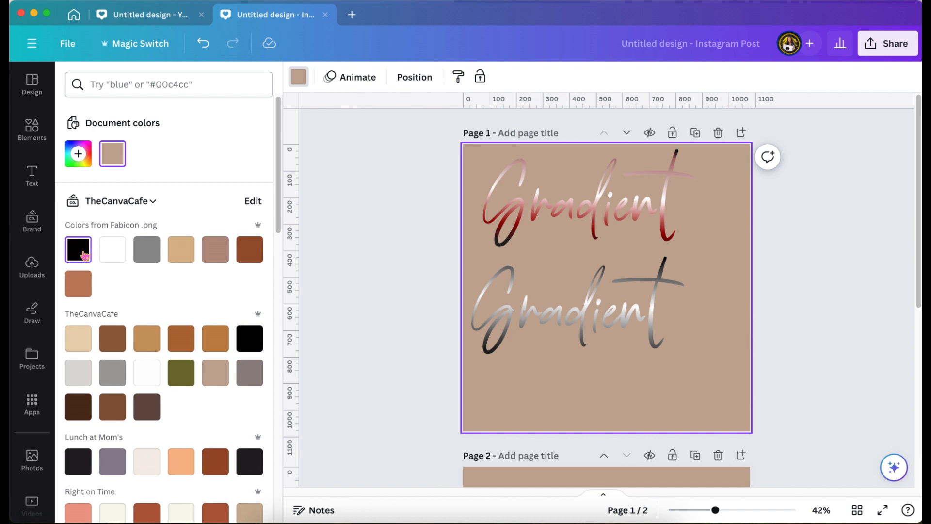
# Step: Try solid black and turquoise as page 1's background color
pyautogui.click(84, 253)
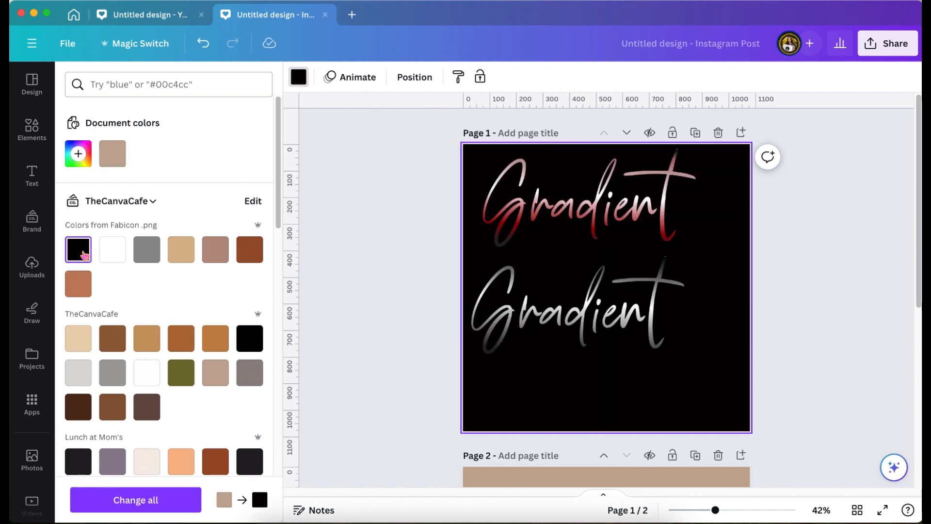
pyautogui.click(210, 397)
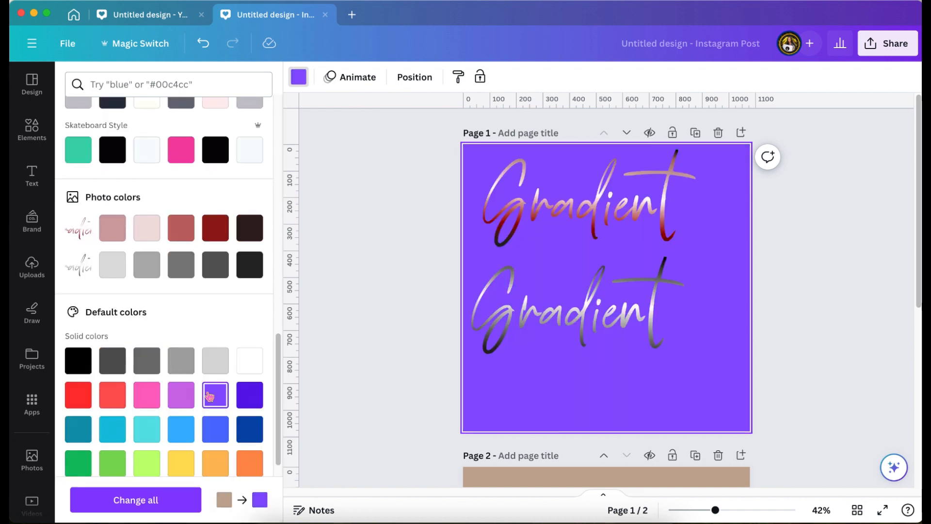
pyautogui.click(183, 396)
pyautogui.click(153, 433)
pyautogui.scroll(-1, 149, 430)
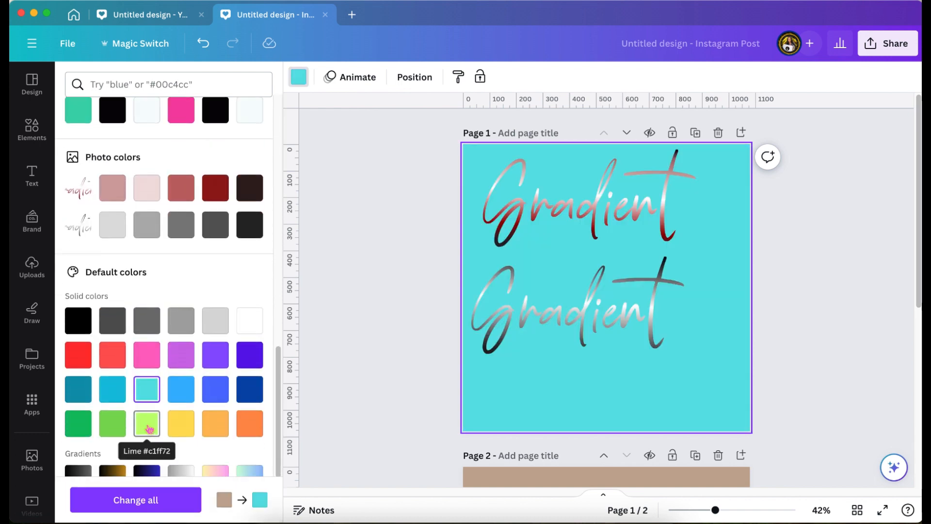
# Step: Apply the black-to-blue default gradient as page 1's background
pyautogui.click(81, 392)
pyautogui.scroll(-3, 170, 393)
pyautogui.click(78, 363)
pyautogui.click(146, 363)
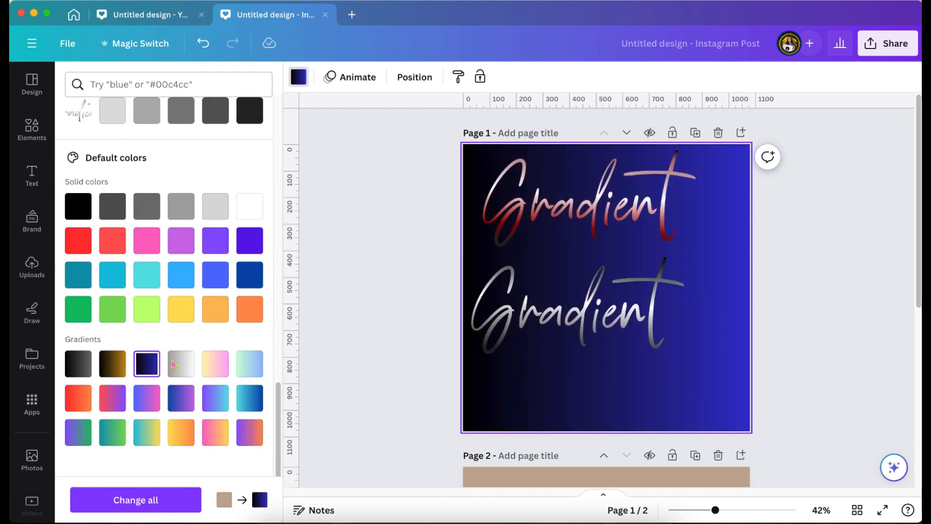
# Step: Try the yellow-to-pink default gradient as page 1's background
pyautogui.click(215, 364)
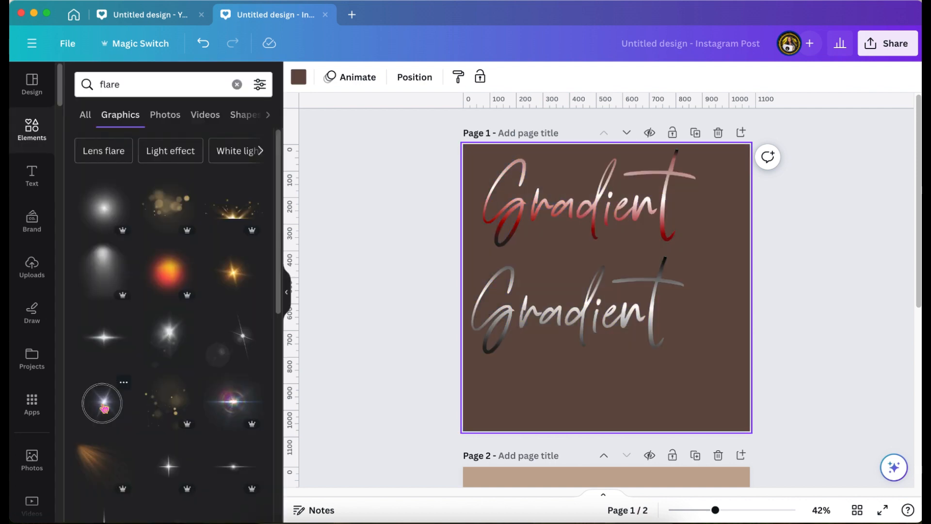
# Step: Add the white-blue starburst flare graphic, shrink it and place it above the "i" of the lower grey text
pyautogui.click(104, 405)
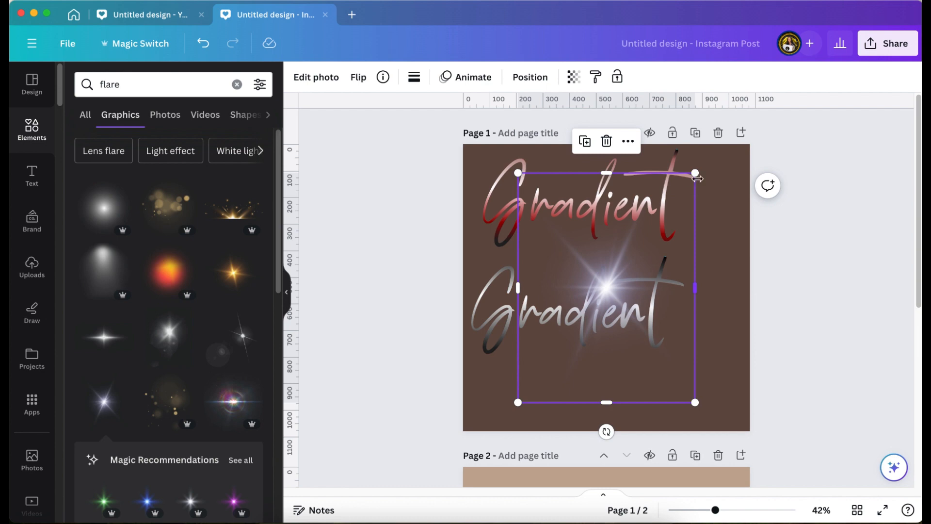
pyautogui.moveTo(697, 171); pyautogui.dragTo(577, 325)
pyautogui.moveTo(548, 377); pyautogui.dragTo(600, 314)
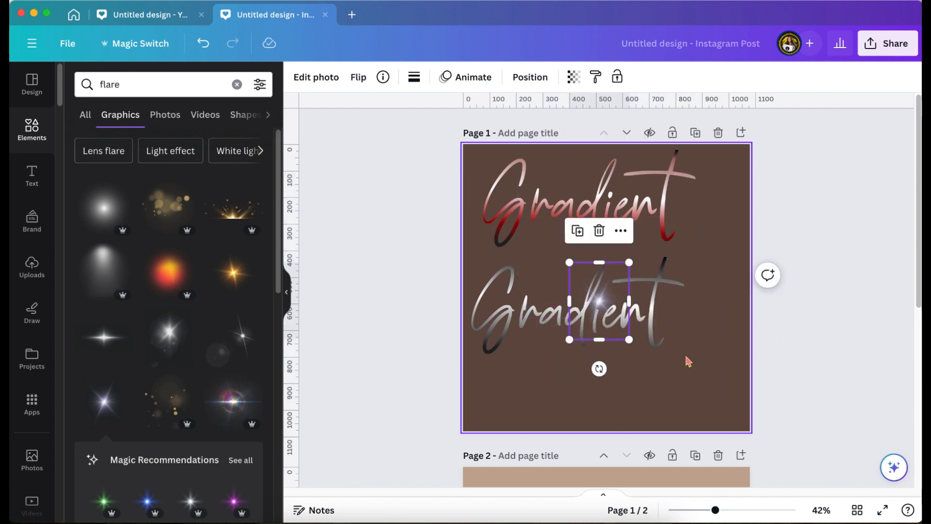
# Step: Add the white flare with the faint lens circle, flip it horizontally and position it on the grey text's "G"
pyautogui.moveTo(242, 336); pyautogui.dragTo(503, 286)
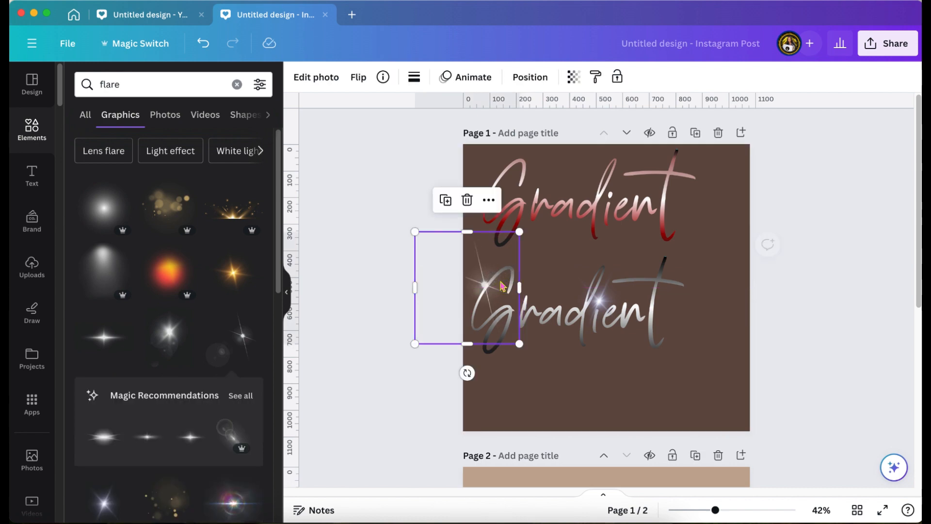
pyautogui.click(357, 77)
pyautogui.click(367, 109)
pyautogui.moveTo(440, 275); pyautogui.dragTo(476, 287)
pyautogui.moveTo(475, 287); pyautogui.dragTo(473, 287)
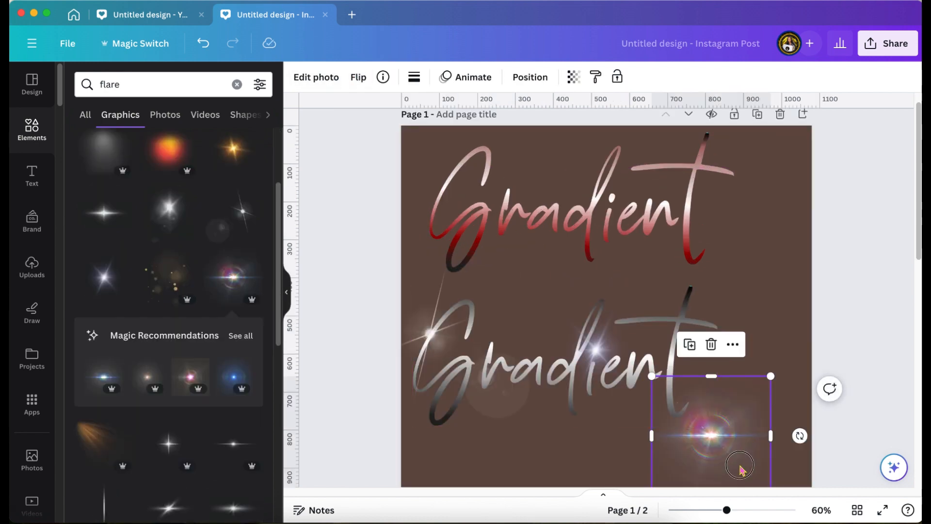
# Step: Place the multicolored lens flare on the crossbar of the red text's "t" and scale it down
pyautogui.moveTo(745, 464); pyautogui.dragTo(724, 205)
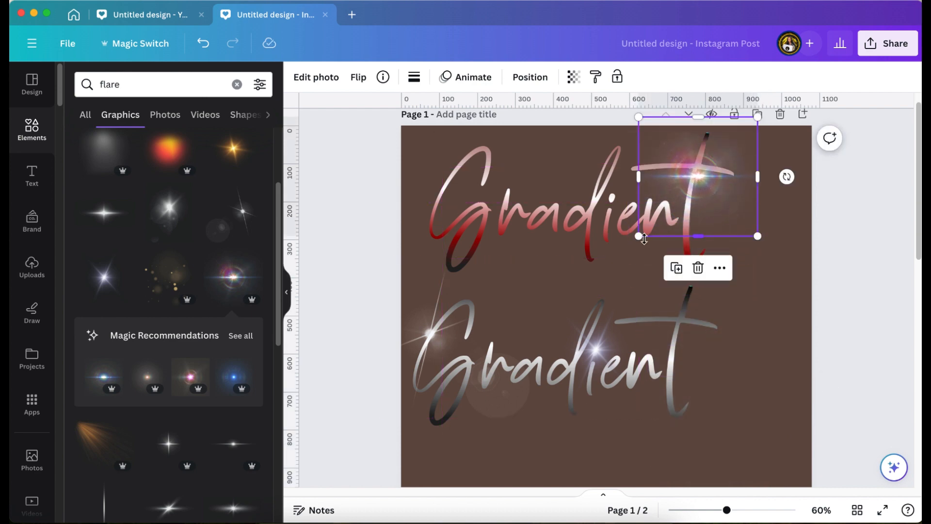
pyautogui.moveTo(640, 238); pyautogui.dragTo(660, 214)
pyautogui.moveTo(734, 184); pyautogui.dragTo(719, 185)
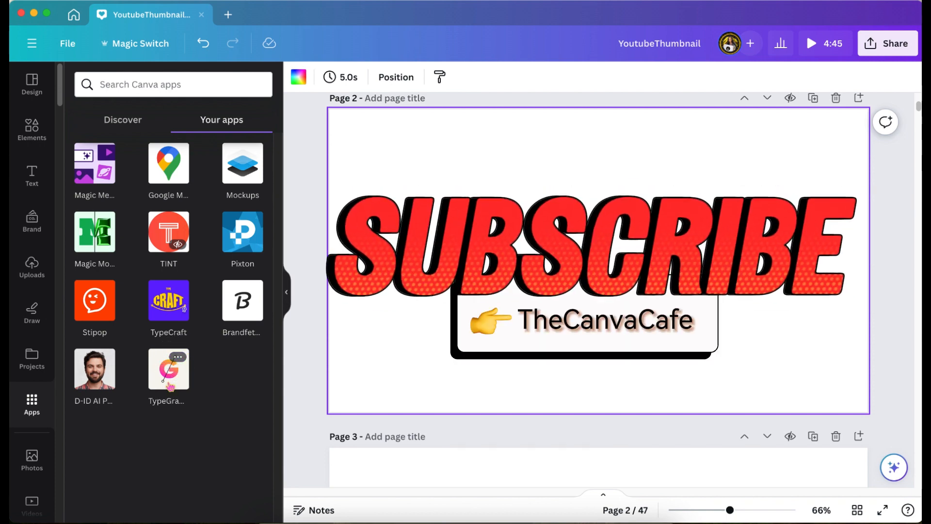
# Step: In the YoutubeThumbnail design, open TypeGradient and enter the main text "Gradient / Font Only / Using / Canva!" on four lines
pyautogui.click(170, 387)
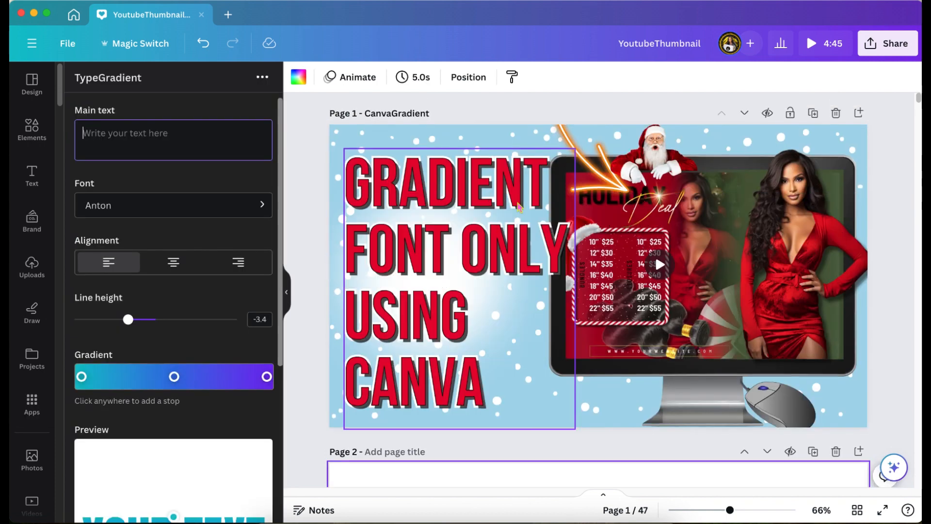
pyautogui.scroll(-1, 520, 207)
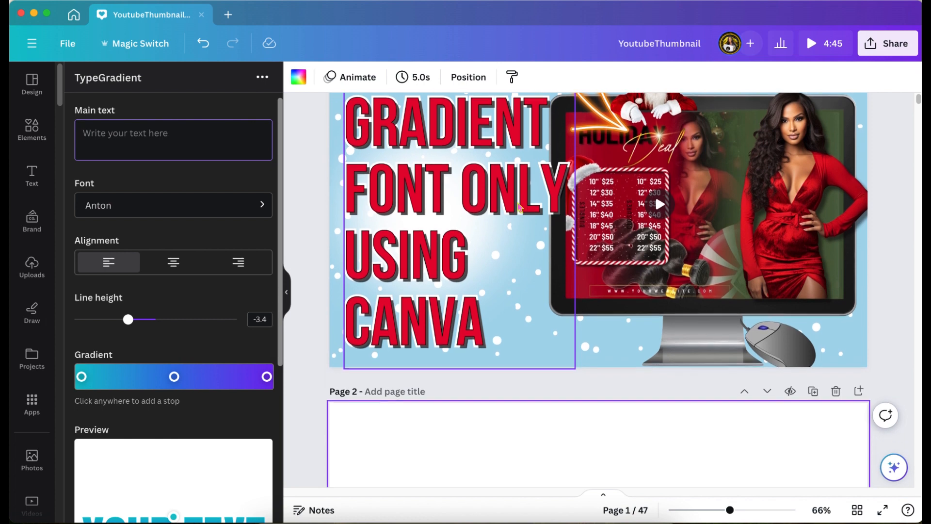
pyautogui.scroll(-1, 520, 208)
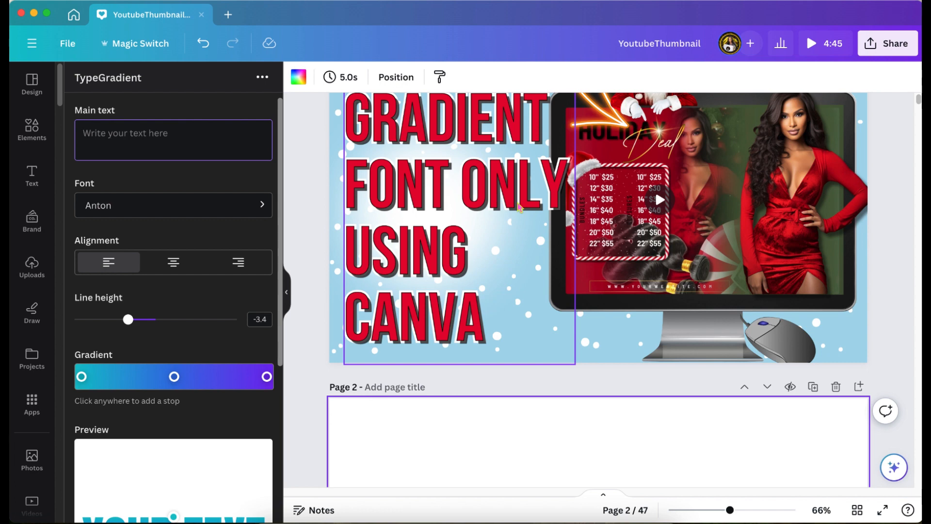
pyautogui.write('Gradient Font Only')
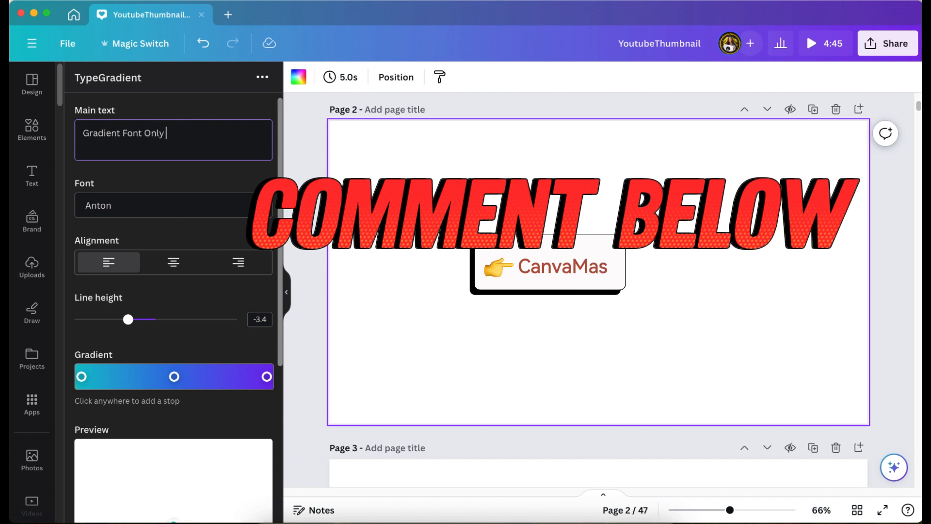
pyautogui.write(' Using Canva!')
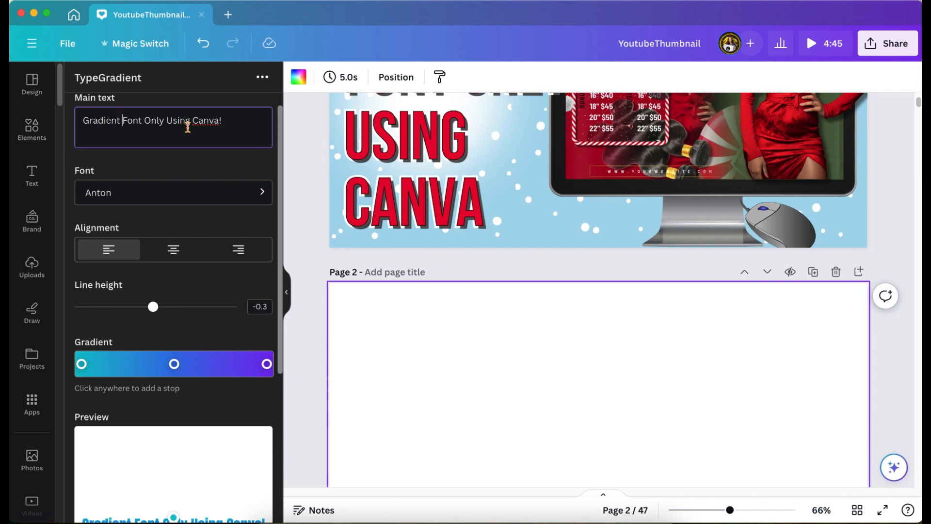
pyautogui.press('Return')
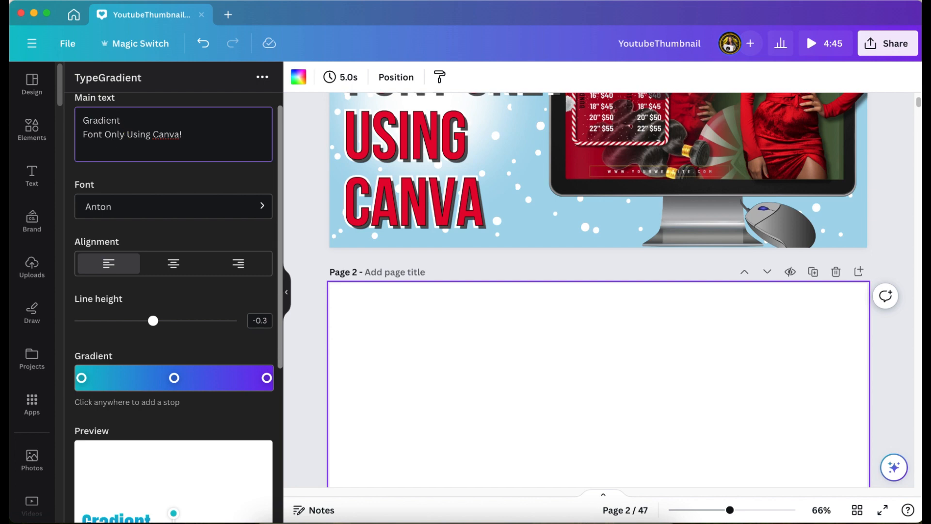
pyautogui.press('Return')
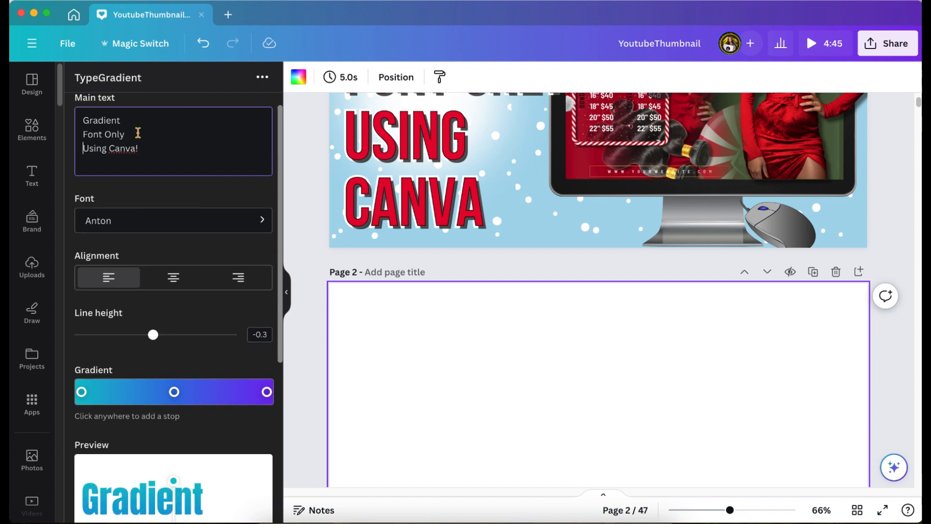
# Step: Tighten the gradient text's line height to -3.4
pyautogui.scroll(-2, 137, 132)
pyautogui.moveTo(153, 260); pyautogui.dragTo(132, 262)
pyautogui.scroll(-2, 132, 262)
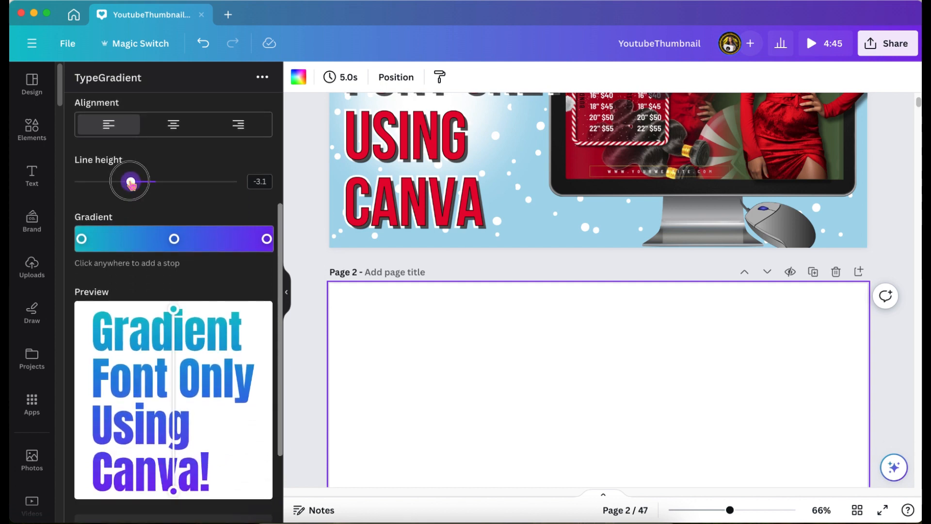
pyautogui.moveTo(131, 183)
pyautogui.mouseDown()
pyautogui.moveTo(231, 197)
pyautogui.moveTo(129, 189)
pyautogui.mouseUp()
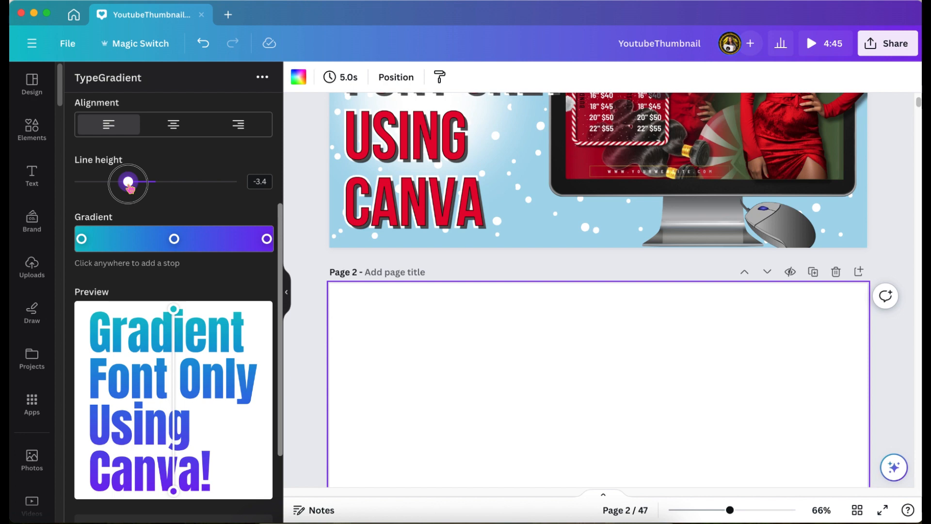
# Step: Add two red stops, including #ff0000, near the start of the gradient
pyautogui.click(81, 238)
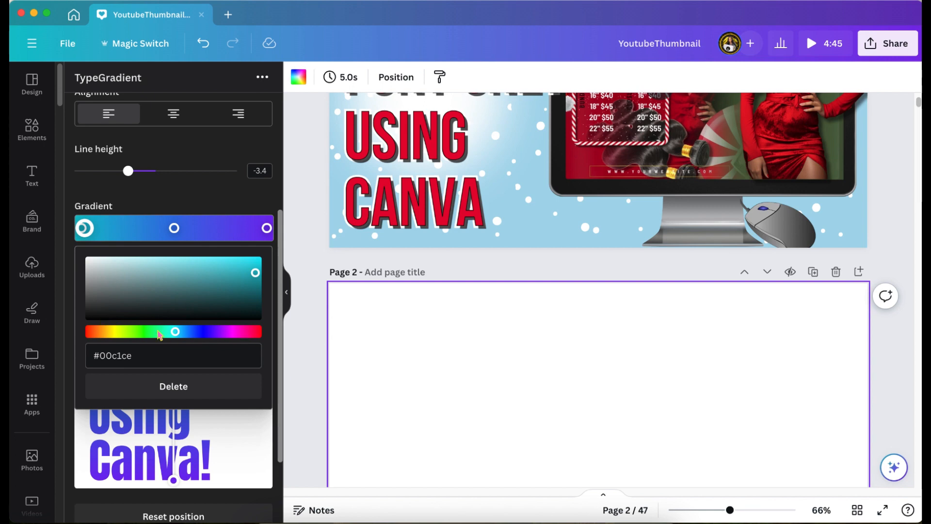
pyautogui.click(89, 333)
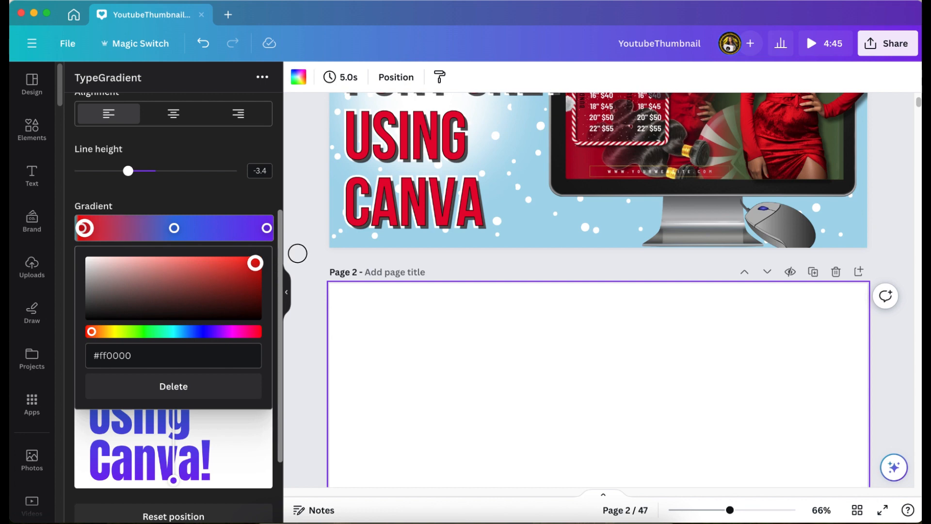
pyautogui.click(297, 253)
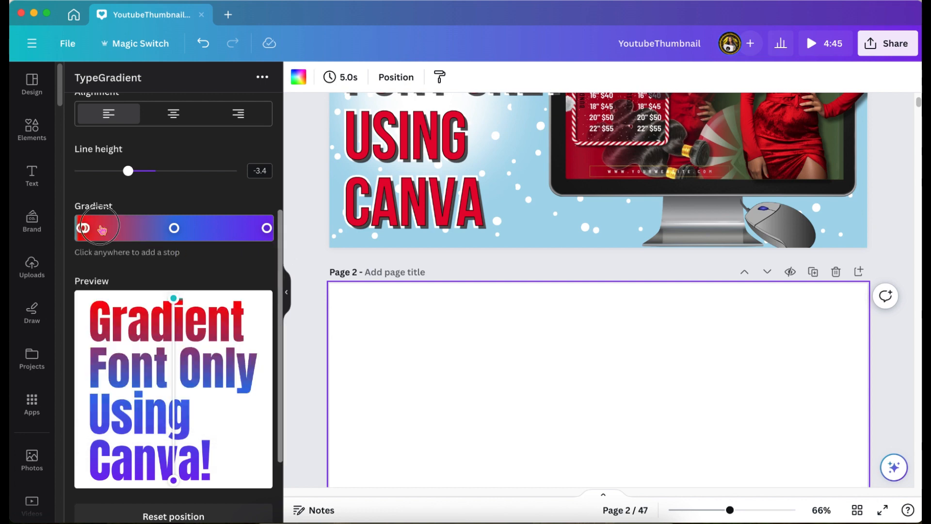
pyautogui.click(101, 229)
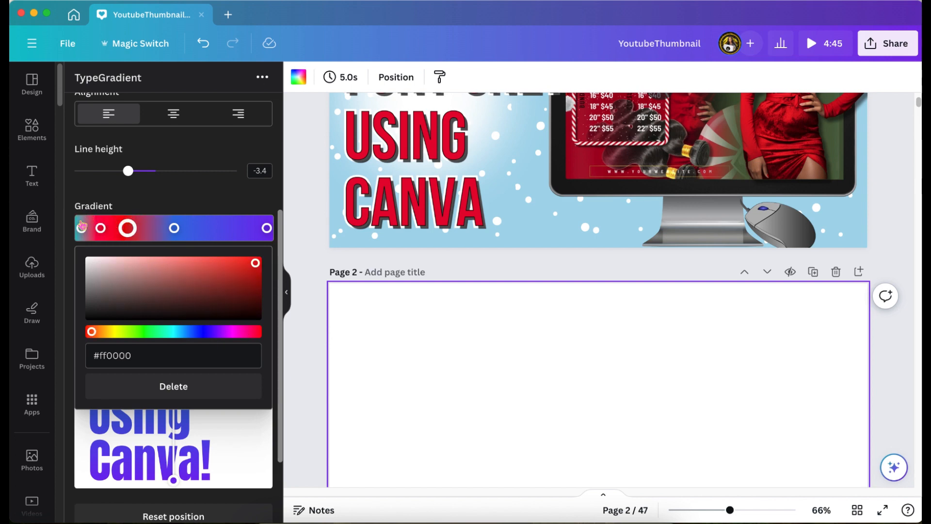
# Step: Color the gradient's first stop black, the second red and the third light blue
pyautogui.click(81, 229)
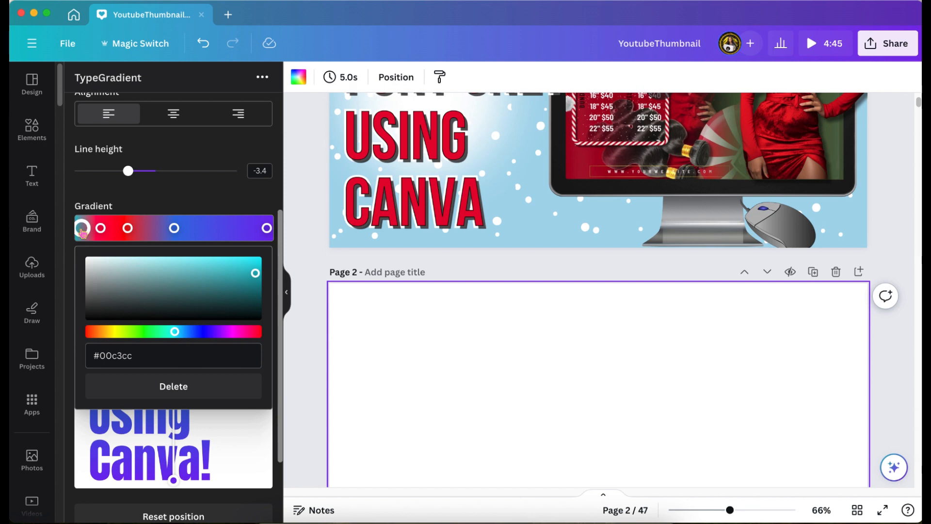
pyautogui.click(100, 228)
pyautogui.moveTo(257, 332); pyautogui.dragTo(92, 331)
pyautogui.moveTo(223, 261); pyautogui.dragTo(206, 261)
pyautogui.moveTo(171, 332); pyautogui.dragTo(181, 332)
# Step: Set the gradient's middle stop to white (#ffffff) and add another white stop just after it
pyautogui.click(175, 228)
pyautogui.click(89, 259)
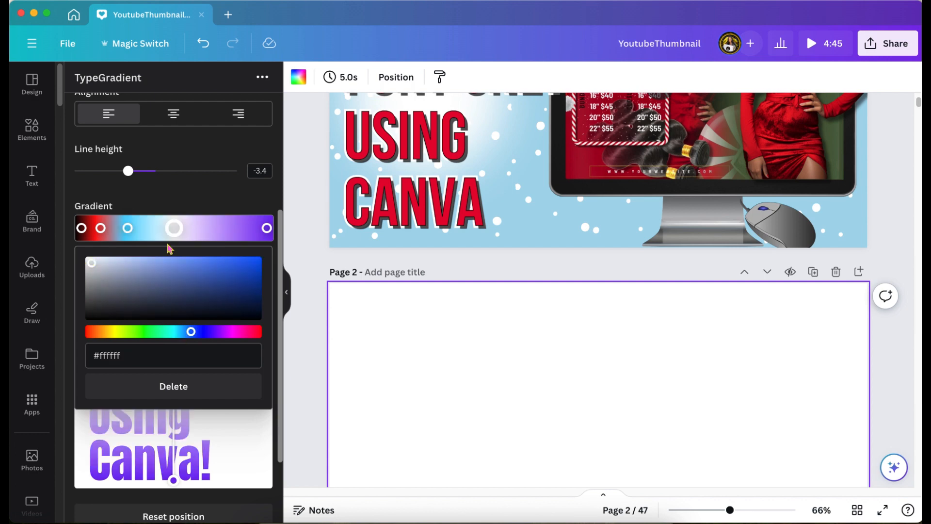
pyautogui.click(201, 228)
pyautogui.click(88, 259)
# Step: Add a red stop in the gradient's final third and a white (#ffffff) stop just before its end
pyautogui.click(231, 228)
pyautogui.click(89, 330)
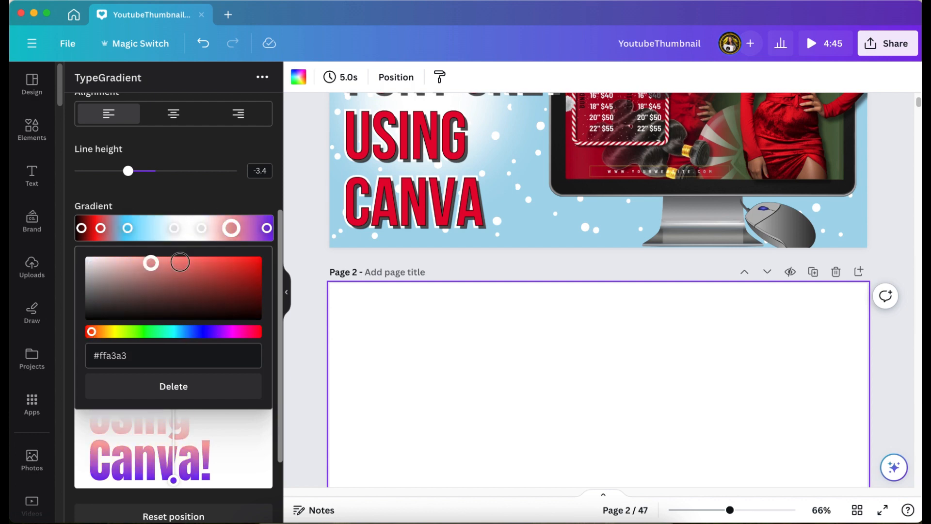
pyautogui.click(250, 228)
pyautogui.click(254, 228)
pyautogui.click(89, 259)
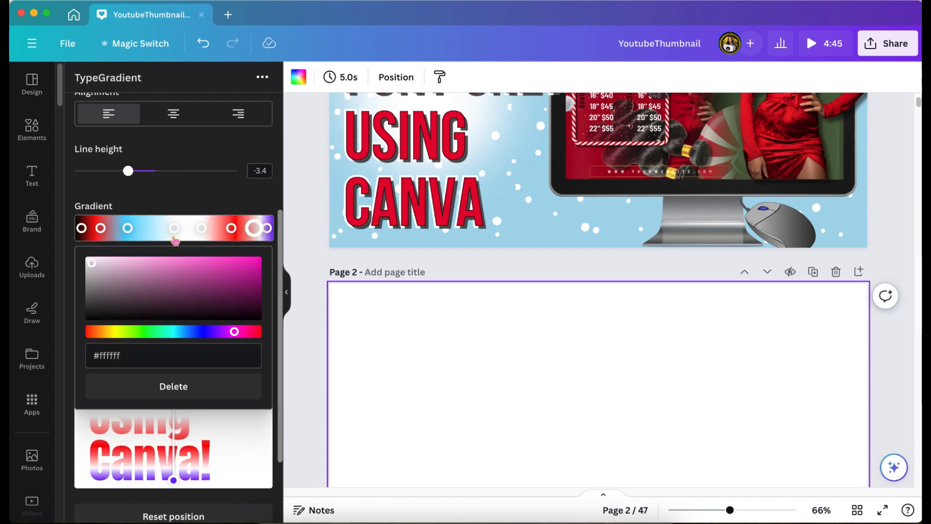
# Step: Set the gradient's last stop to black (#000000)
pyautogui.click(267, 228)
pyautogui.click(91, 314)
pyautogui.scroll(-2, 160, 334)
pyautogui.click(297, 363)
# Step: Change the gradient text's font to Bebas Neue
pyautogui.scroll(2, 209, 385)
pyautogui.scroll(-3, 210, 385)
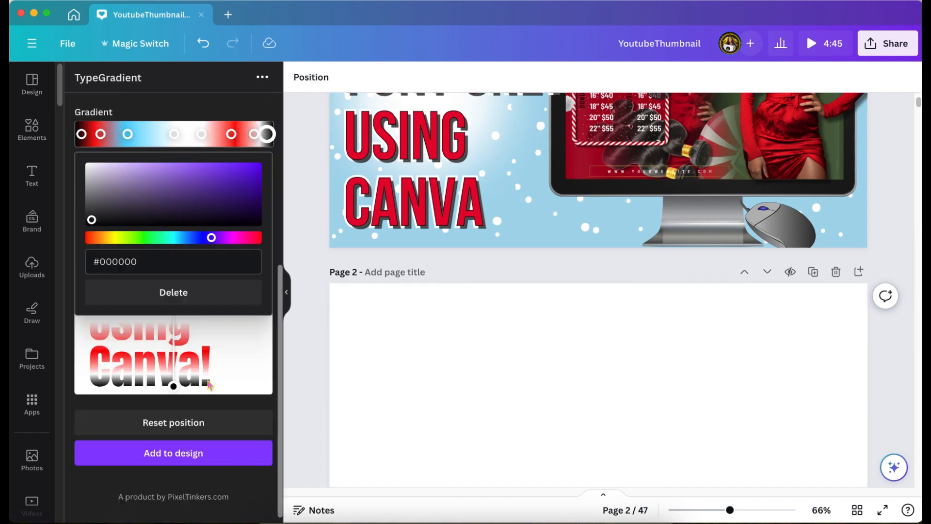
pyautogui.scroll(5, 213, 160)
pyautogui.click(262, 191)
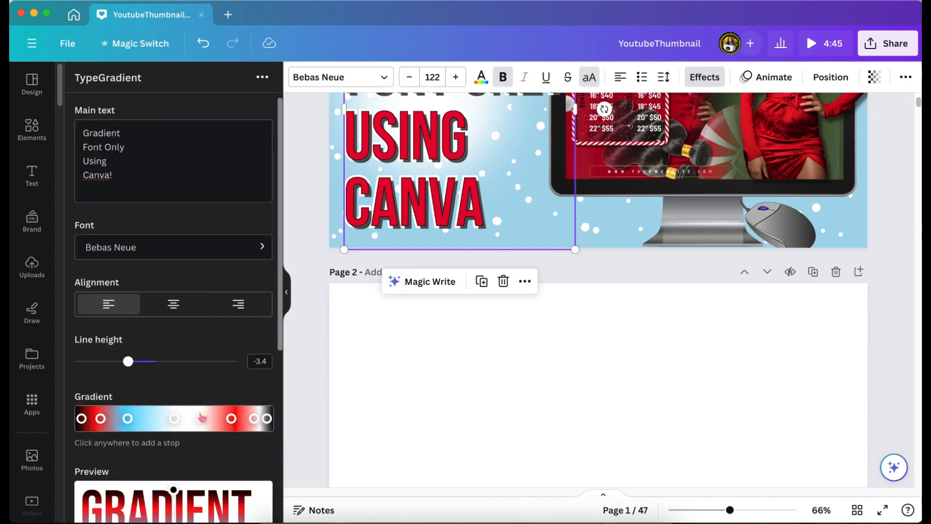
# Step: Tilt the gradient by moving its start point first toward the preview's upper-right corner and finally above the "G"
pyautogui.scroll(-5, 202, 415)
pyautogui.scroll(-1, 202, 417)
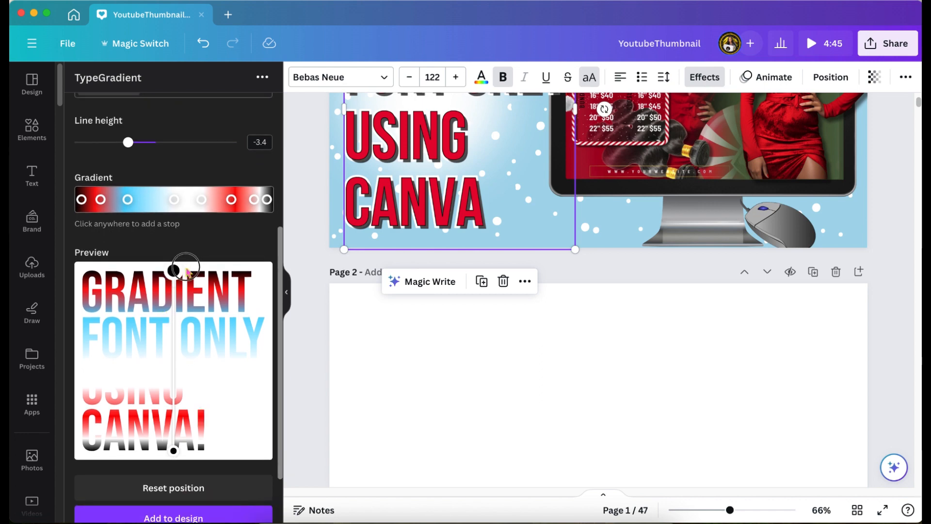
pyautogui.moveTo(187, 272); pyautogui.dragTo(265, 289)
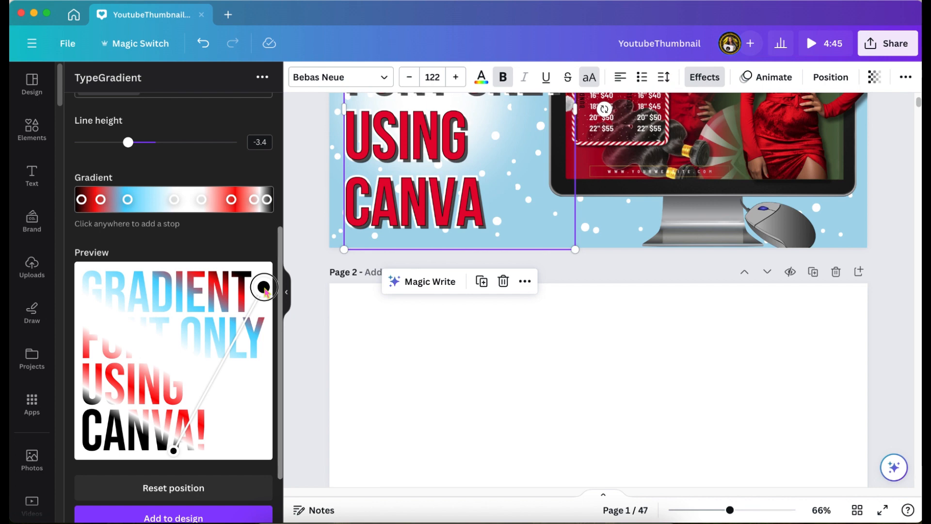
pyautogui.moveTo(261, 288); pyautogui.dragTo(99, 269)
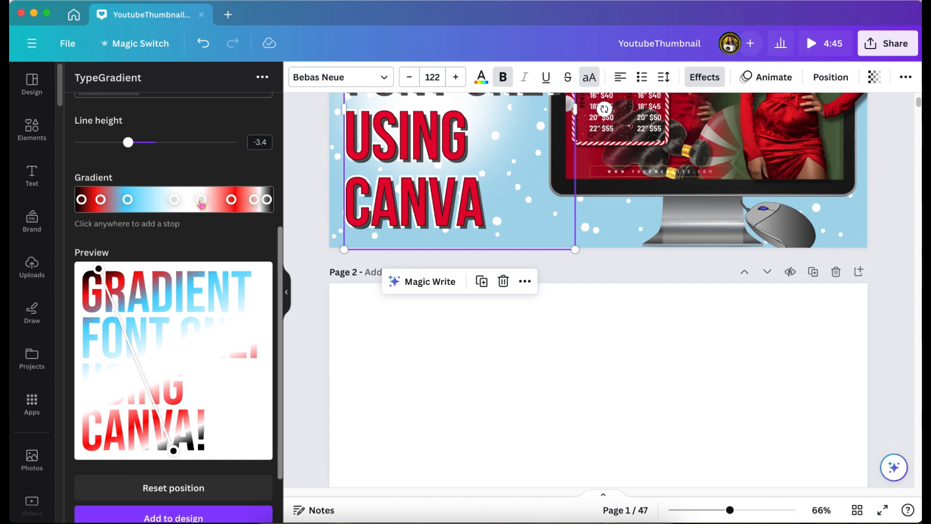
# Step: Recolor the white gradient stop just after the middle one to pale pink #ffa3a3
pyautogui.click(201, 201)
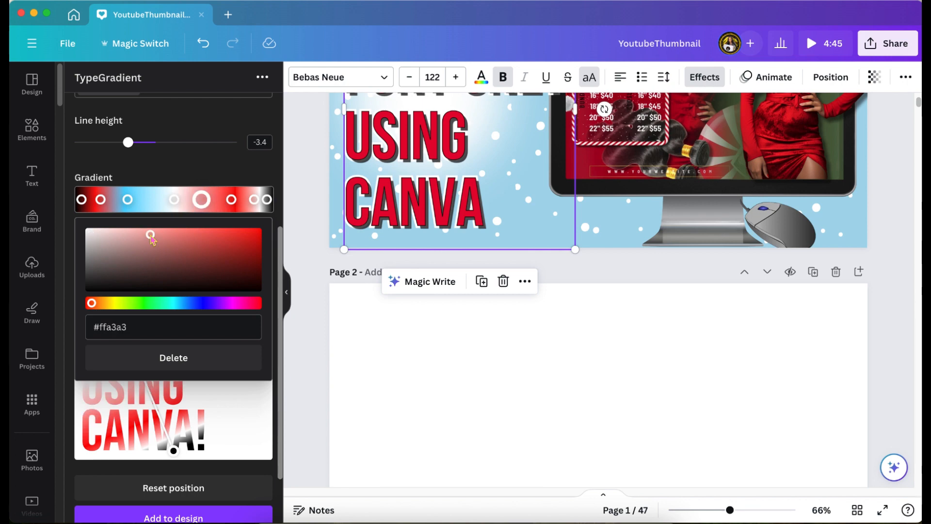
pyautogui.click(169, 416)
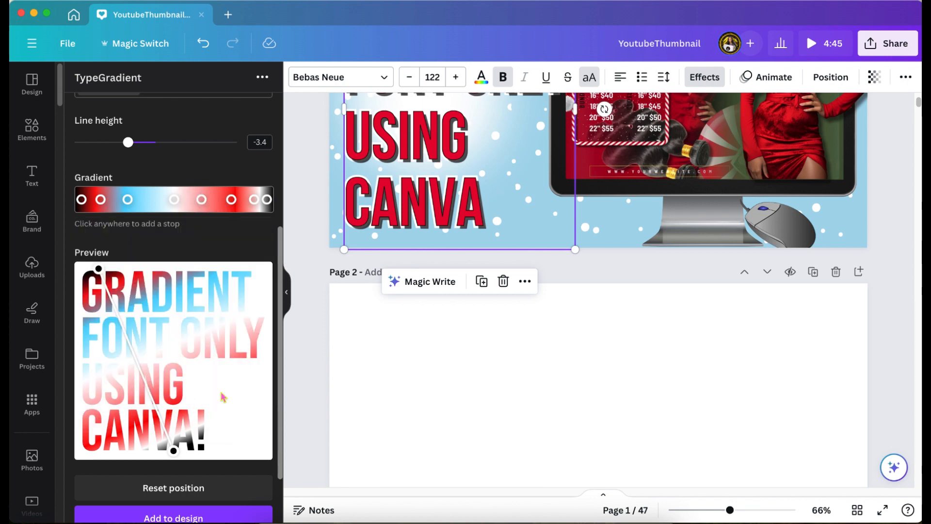
# Step: Add the gradient text to the design and scale it down on page 2
pyautogui.click(173, 517)
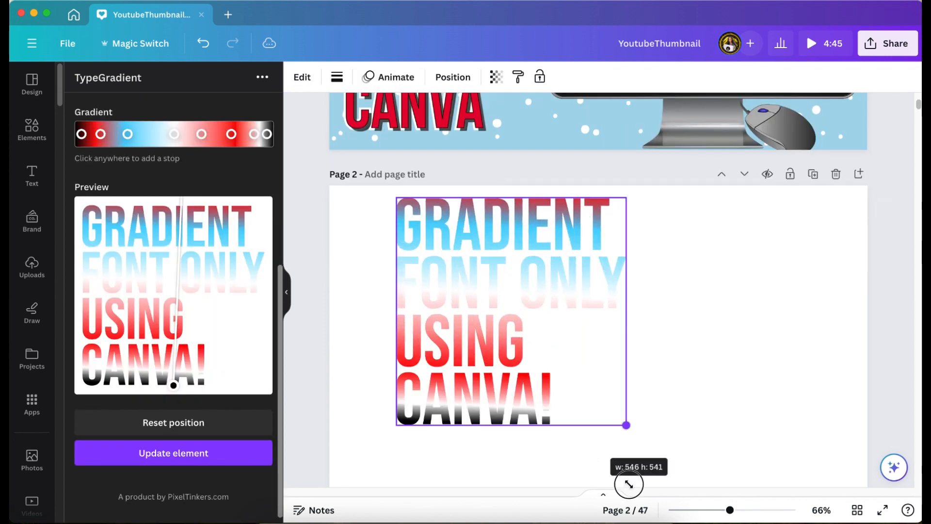
pyautogui.moveTo(629, 423); pyautogui.dragTo(575, 416)
pyautogui.moveTo(620, 474); pyautogui.dragTo(595, 452)
# Step: Place the gradient text over page 1's red headline and scale it to match the lettering underneath
pyautogui.scroll(1, 593, 458)
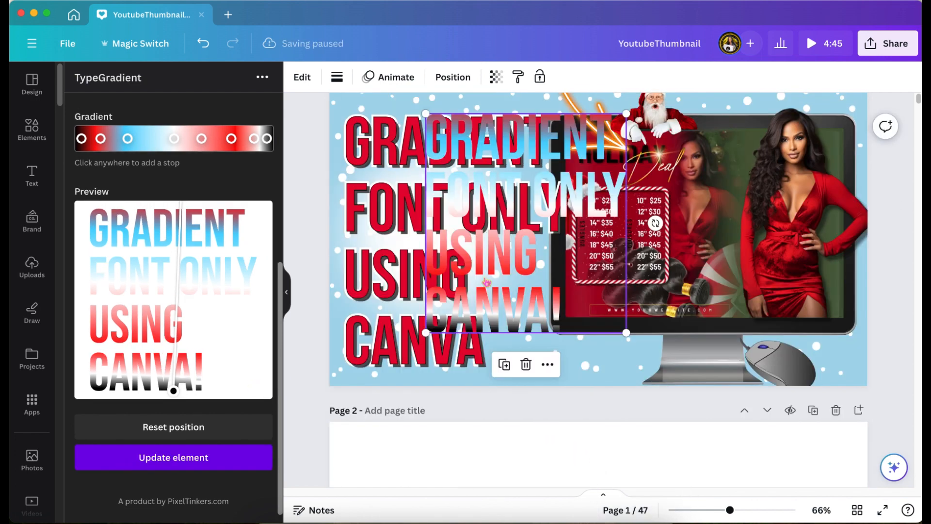
pyautogui.moveTo(540, 271); pyautogui.dragTo(464, 275)
pyautogui.moveTo(553, 347); pyautogui.dragTo(566, 370)
pyautogui.moveTo(514, 324); pyautogui.dragTo(518, 320)
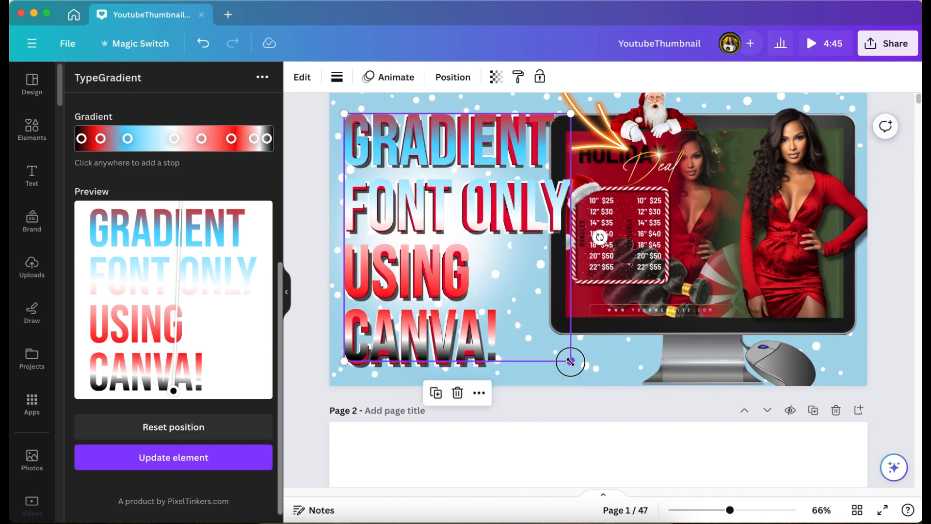
pyautogui.moveTo(570, 360); pyautogui.dragTo(577, 368)
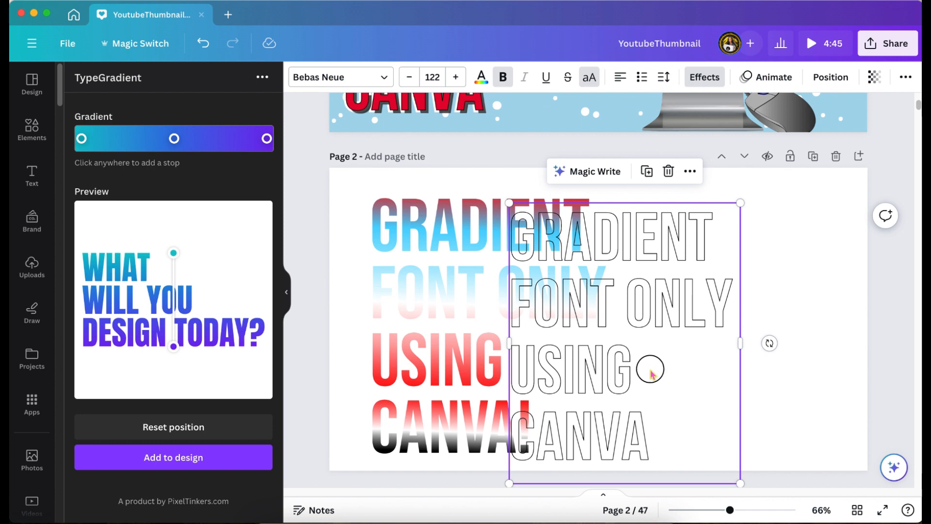
# Step: Place the hollow outline text over page 2's gradient lettering and widen its letter spacing and text box to match
pyautogui.moveTo(650, 373); pyautogui.dragTo(514, 358)
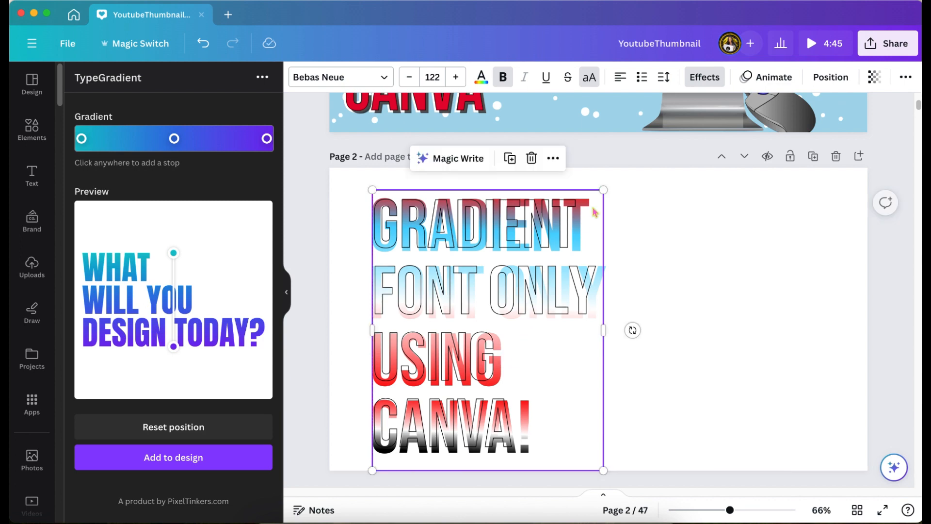
pyautogui.click(663, 77)
pyautogui.moveTo(694, 128); pyautogui.dragTo(699, 129)
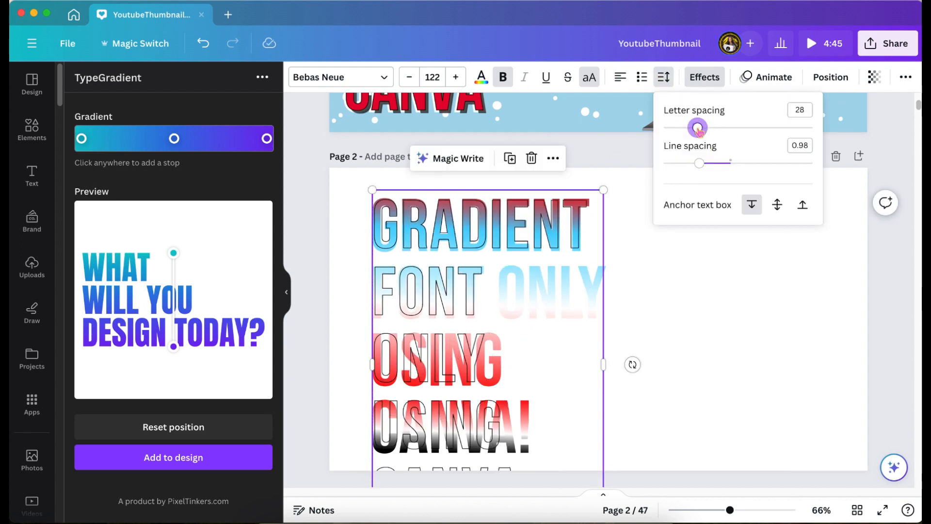
pyautogui.moveTo(604, 360); pyautogui.dragTo(634, 347)
pyautogui.scroll(-2, 635, 349)
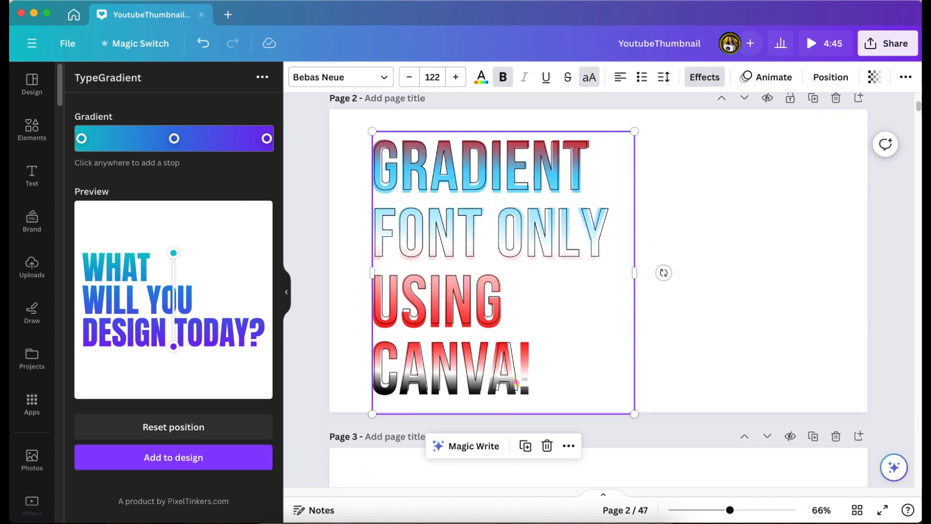
# Step: Scale the hollow outline text up slightly over the gradient lettering
pyautogui.moveTo(369, 419); pyautogui.dragTo(367, 422)
pyautogui.moveTo(570, 352); pyautogui.dragTo(573, 349)
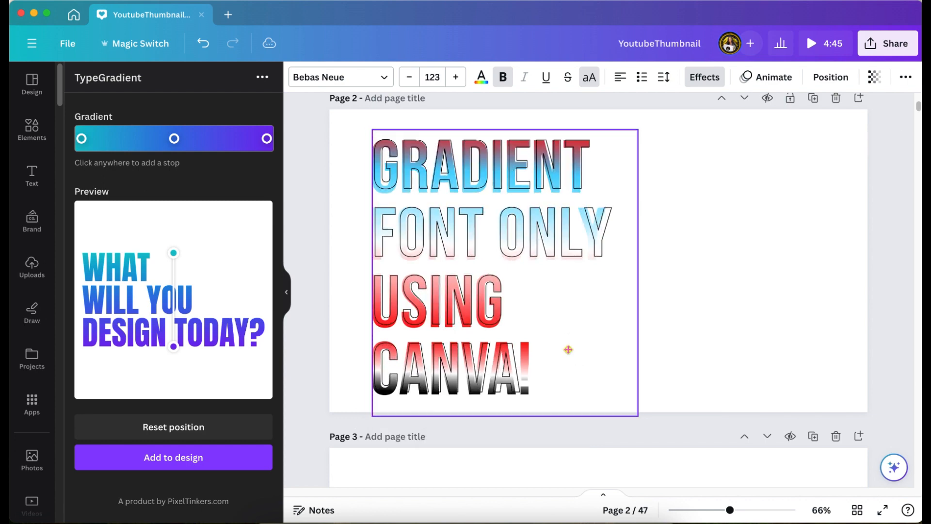
pyautogui.moveTo(638, 417); pyautogui.dragTo(643, 424)
# Step: Duplicate the outline text beside the lettering and trim the copy over the gradient to "GRADIENT"
pyautogui.moveTo(609, 391); pyautogui.dragTo(863, 364)
pyautogui.press('super+d')
pyautogui.doubleClick(529, 378)
pyautogui.press('BackSpace')
pyautogui.press('BackSpace')
pyautogui.press('BackSpace')
pyautogui.press('BackSpace')
pyautogui.press('BackSpace')
pyautogui.press('BackSpace')
pyautogui.press('BackSpace')
pyautogui.press('BackSpace')
pyautogui.press('BackSpace')
pyautogui.press('BackSpace')
pyautogui.press('BackSpace')
pyautogui.press('BackSpace')
pyautogui.press('BackSpace')
pyautogui.press('BackSpace')
pyautogui.press('BackSpace')
pyautogui.press('BackSpace')
pyautogui.press('BackSpace')
pyautogui.press('BackSpace')
pyautogui.press('BackSpace')
pyautogui.press('BackSpace')
pyautogui.moveTo(644, 212); pyautogui.dragTo(653, 216)
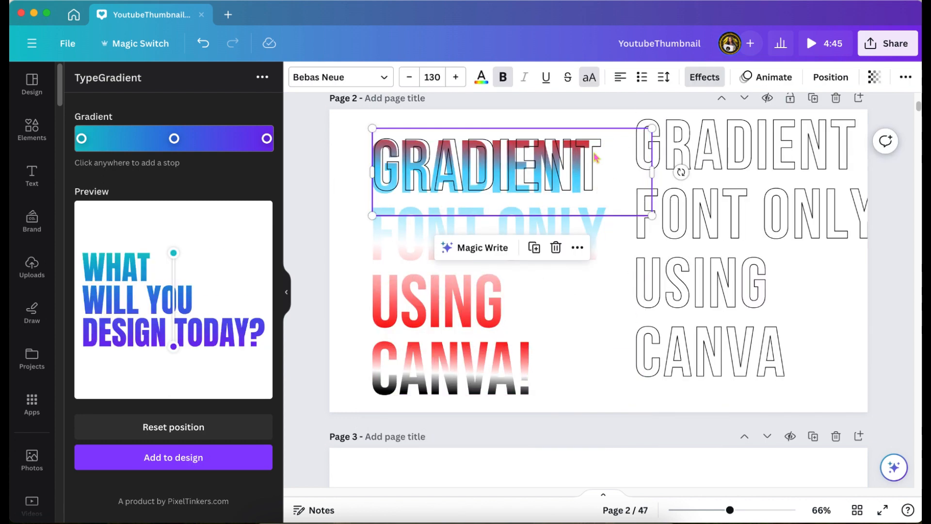
# Step: Fit the "GRADIENT" outline to the first gradient line by adjusting its letter spacing, size and position
pyautogui.moveTo(594, 191); pyautogui.dragTo(581, 191)
pyautogui.click(664, 77)
pyautogui.moveTo(701, 128); pyautogui.dragTo(701, 129)
pyautogui.click(615, 175)
pyautogui.moveTo(613, 175); pyautogui.dragTo(621, 201)
pyautogui.moveTo(648, 242); pyautogui.dragTo(634, 238)
pyautogui.moveTo(592, 198); pyautogui.dragTo(597, 177)
pyautogui.moveTo(374, 212); pyautogui.dragTo(369, 216)
# Step: Remove "GRADIENT" from the spare outline text, leaving "FONT ONLY USING CANVA"
pyautogui.moveTo(850, 157); pyautogui.dragTo(821, 179)
pyautogui.doubleClick(821, 179)
pyautogui.press('BackSpace')
pyautogui.click(757, 380)
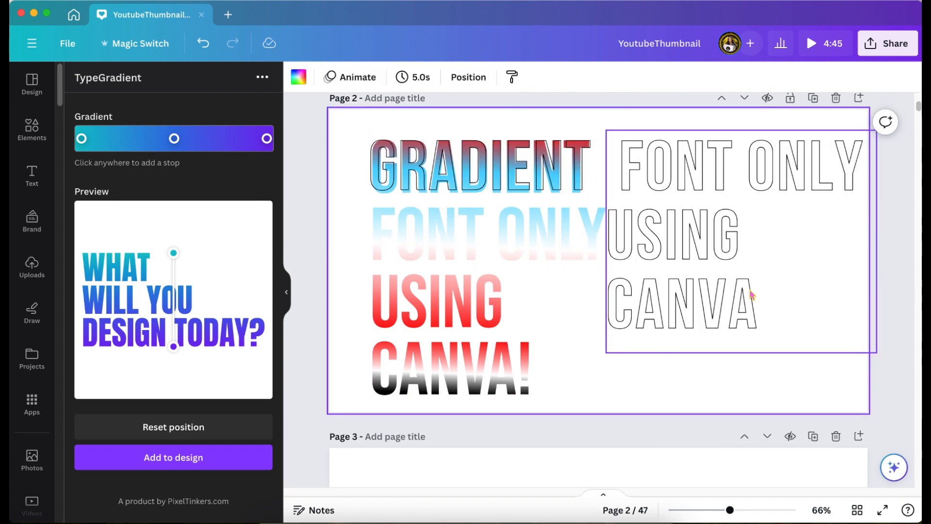
# Step: Fit a duplicate of the spare outline over the second gradient line and trim it to "FONT ONL"
pyautogui.moveTo(750, 295); pyautogui.dragTo(742, 330)
pyautogui.press('super+d')
pyautogui.click(754, 228)
pyautogui.moveTo(754, 229); pyautogui.dragTo(517, 264)
pyautogui.click(590, 203)
pyautogui.click(663, 77)
pyautogui.moveTo(699, 128); pyautogui.dragTo(697, 128)
pyautogui.click(514, 330)
pyautogui.press('BackSpace')
pyautogui.press('BackSpace')
pyautogui.press('BackSpace')
pyautogui.press('BackSpace')
pyautogui.press('BackSpace')
pyautogui.press('BackSpace')
pyautogui.press('BackSpace')
pyautogui.press('BackSpace')
pyautogui.press('BackSpace')
pyautogui.press('BackSpace')
pyautogui.press('BackSpace')
# Step: Create a separate "Y" outline from a duplicate of the spare outline text
pyautogui.click(645, 205)
pyautogui.moveTo(630, 458)
pyautogui.mouseDown()
pyautogui.moveTo(678, 270)
pyautogui.moveTo(621, 468)
pyautogui.mouseUp()
pyautogui.press('super+d')
pyautogui.moveTo(693, 453); pyautogui.dragTo(762, 199)
pyautogui.doubleClick(762, 199)
pyautogui.press('BackSpace')
pyautogui.write('Y')
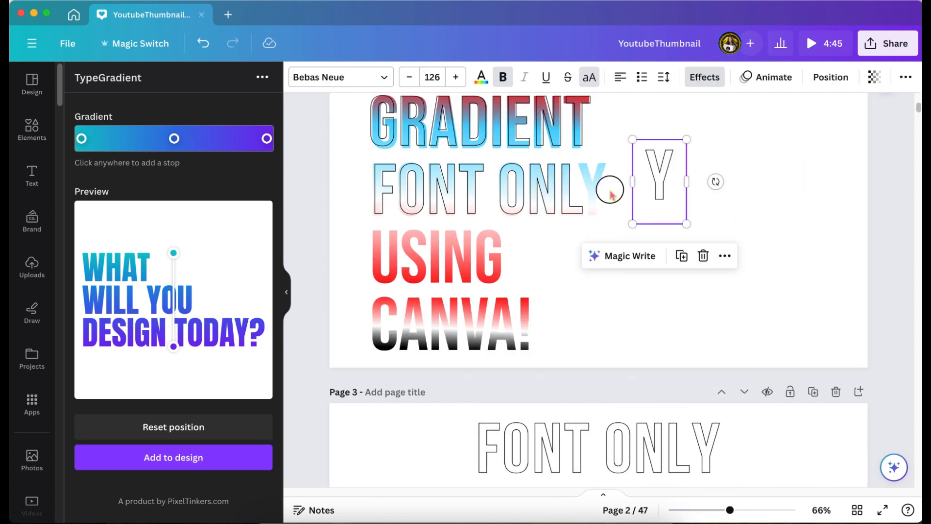
# Step: Bring the spare outline text from page 3 onto page 2 and delete its "FONT ONLY" line
pyautogui.moveTo(729, 510)
pyautogui.mouseDown()
pyautogui.moveTo(746, 510)
pyautogui.moveTo(659, 467)
pyautogui.moveTo(714, 510)
pyautogui.mouseUp()
pyautogui.click(612, 388)
pyautogui.click(630, 335)
pyautogui.moveTo(611, 391); pyautogui.dragTo(665, 207)
pyautogui.click(728, 211)
pyautogui.press('BackSpace')
pyautogui.press('BackSpace')
pyautogui.press('BackSpace')
pyautogui.press('BackSpace')
pyautogui.press('BackSpace')
pyautogui.press('BackSpace')
pyautogui.press('BackSpace')
pyautogui.press('BackSpace')
pyautogui.press('BackSpace')
pyautogui.press('BackSpace')
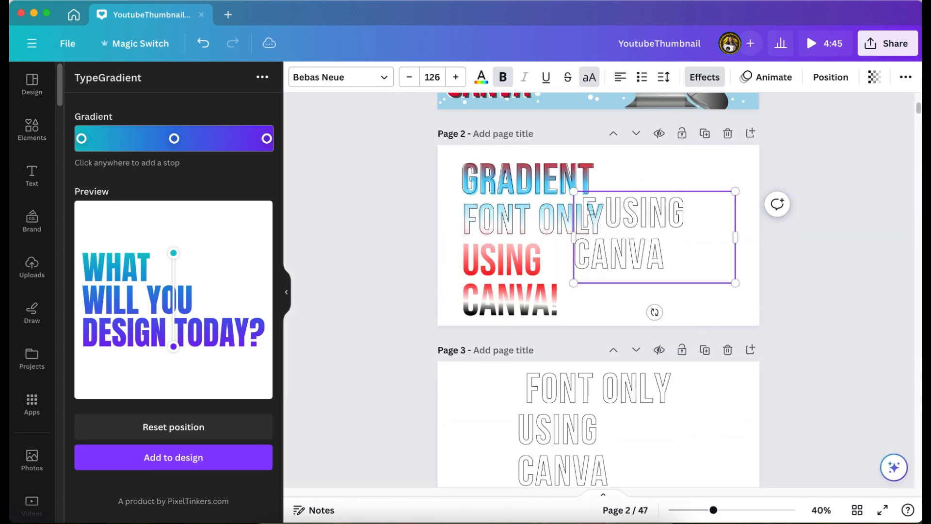
# Step: Trim the outline text to "USING" and fit it over the third gradient line
pyautogui.moveTo(663, 250); pyautogui.dragTo(546, 297)
pyautogui.moveTo(713, 509); pyautogui.dragTo(732, 510)
pyautogui.click(584, 309)
pyautogui.press('BackSpace')
pyautogui.press('BackSpace')
pyautogui.press('BackSpace')
pyautogui.press('BackSpace')
pyautogui.press('BackSpace')
pyautogui.moveTo(631, 246); pyautogui.dragTo(513, 245)
pyautogui.moveTo(436, 238); pyautogui.dragTo(431, 237)
pyautogui.rightClick(637, 258)
# Step: Trim another outline copy to its "CANVA" line and scale it to match the last gradient line
pyautogui.moveTo(599, 436); pyautogui.dragTo(718, 159)
pyautogui.click(721, 230)
pyautogui.moveTo(721, 230); pyautogui.dragTo(589, 156)
pyautogui.press('BackSpace')
pyautogui.click(769, 260)
pyautogui.moveTo(805, 169); pyautogui.dragTo(557, 318)
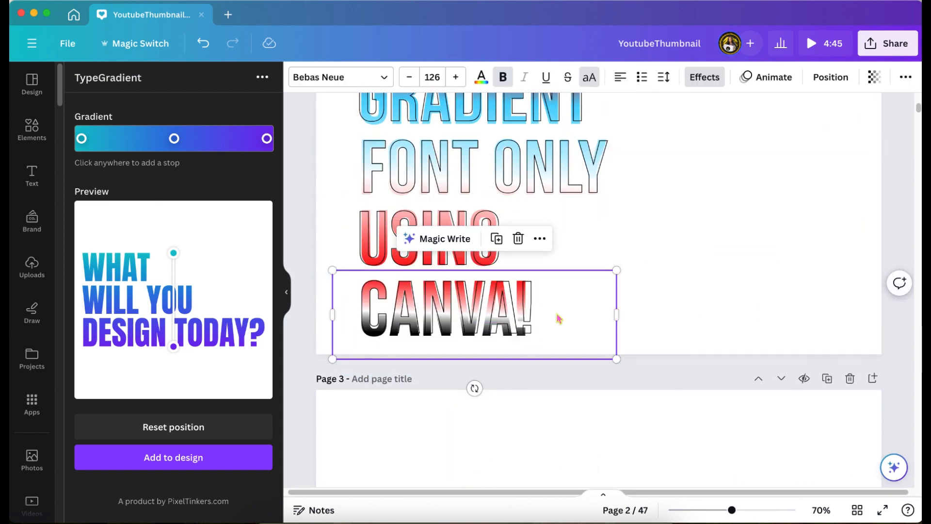
pyautogui.moveTo(617, 358); pyautogui.dragTo(607, 356)
pyautogui.moveTo(331, 355); pyautogui.dragTo(314, 360)
pyautogui.moveTo(547, 306); pyautogui.dragTo(563, 303)
pyautogui.moveTo(621, 359); pyautogui.dragTo(626, 361)
# Step: Trim the last line's outline to "CA" and place a separate "N" outline over the gradient "N"
pyautogui.click(570, 310)
pyautogui.press('BackSpace')
pyautogui.press('BackSpace')
pyautogui.press('BackSpace')
pyautogui.press('BackSpace')
pyautogui.moveTo(626, 315); pyautogui.dragTo(780, 249)
pyautogui.press('super+d')
pyautogui.click(600, 232)
pyautogui.moveTo(582, 304); pyautogui.dragTo(448, 309)
# Step: Add separate "V" and "A" outlines over the matching letters of the last gradient line
pyautogui.moveTo(732, 509); pyautogui.dragTo(740, 509)
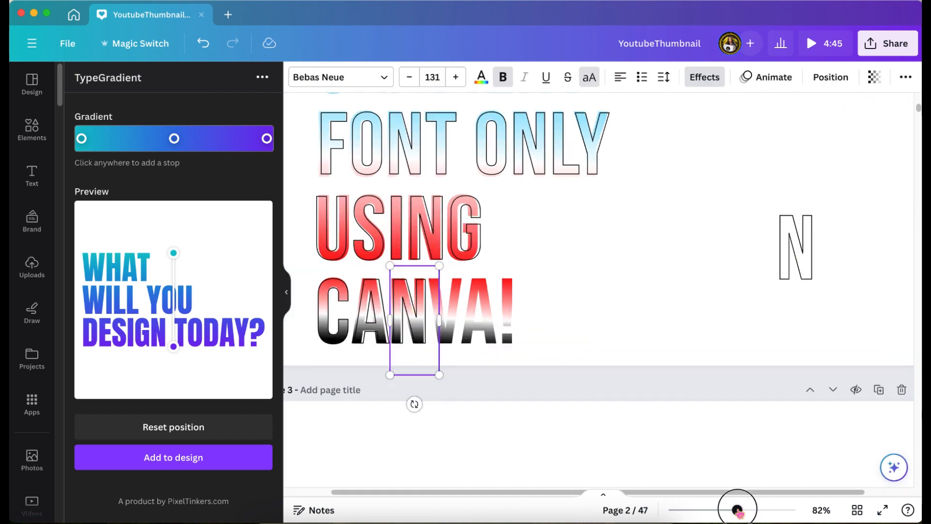
pyautogui.click(287, 292)
pyautogui.write('V')
pyautogui.moveTo(286, 329); pyautogui.dragTo(322, 326)
pyautogui.rightClick(706, 247)
pyautogui.click(755, 268)
pyautogui.doubleClick(596, 266)
pyautogui.write('A')
pyautogui.moveTo(727, 262); pyautogui.dragTo(361, 315)
# Step: Add an "!" outline over the gradient exclamation mark and nudge the last line's outlines right into alignment
pyautogui.rightClick(704, 247)
pyautogui.doubleClick(707, 250)
pyautogui.write('!')
pyautogui.moveTo(709, 261); pyautogui.dragTo(393, 334)
pyautogui.press('Right')
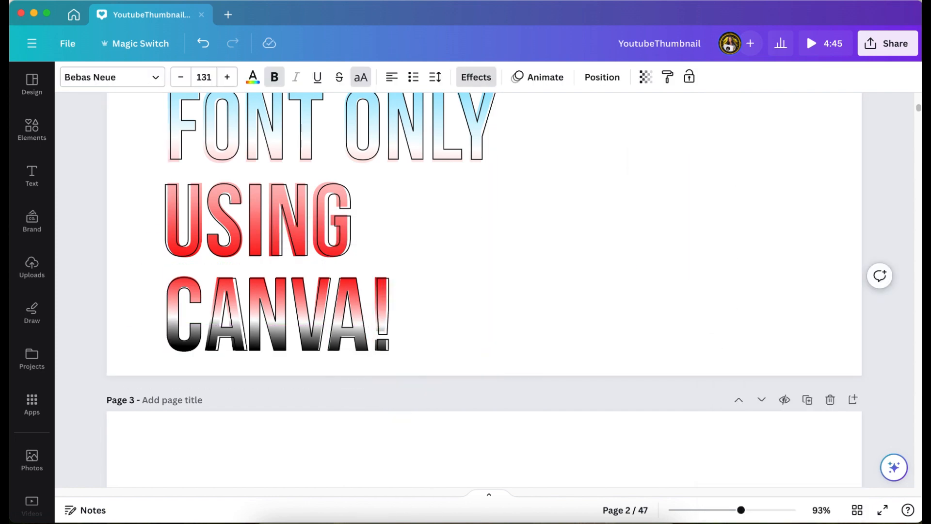
pyautogui.click(225, 332)
pyautogui.press('Right')
pyautogui.press('Right')
pyautogui.click(622, 259)
pyautogui.scroll(3, 622, 259)
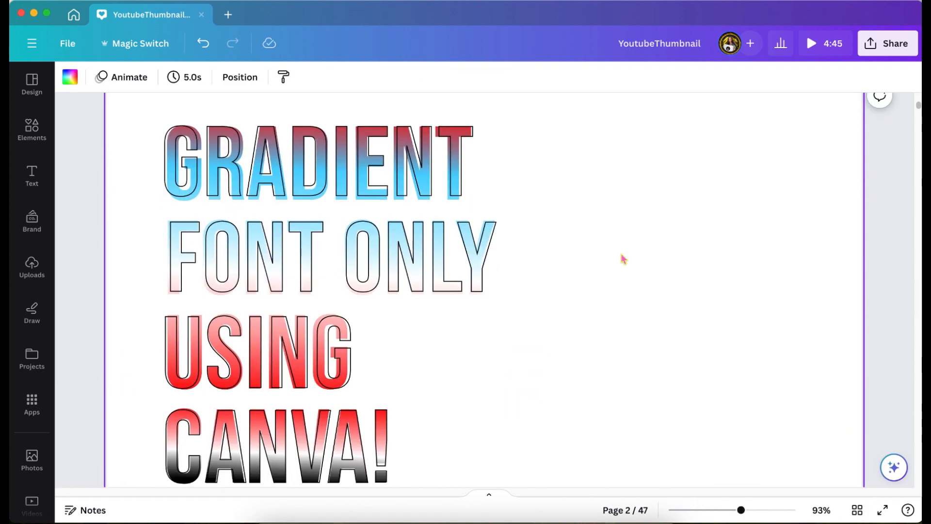
# Step: Select all the outlined gradient lettering on page 2, scale it down and shift it slightly lower
pyautogui.moveTo(741, 510); pyautogui.dragTo(727, 510)
pyautogui.moveTo(250, 189); pyautogui.dragTo(537, 440)
pyautogui.moveTo(520, 440); pyautogui.dragTo(467, 391)
pyautogui.moveTo(369, 287); pyautogui.dragTo(368, 304)
# Step: Copy the outlined gradient lettering onto a duplicate of the thumbnail page as its headline
pyautogui.rightClick(655, 232)
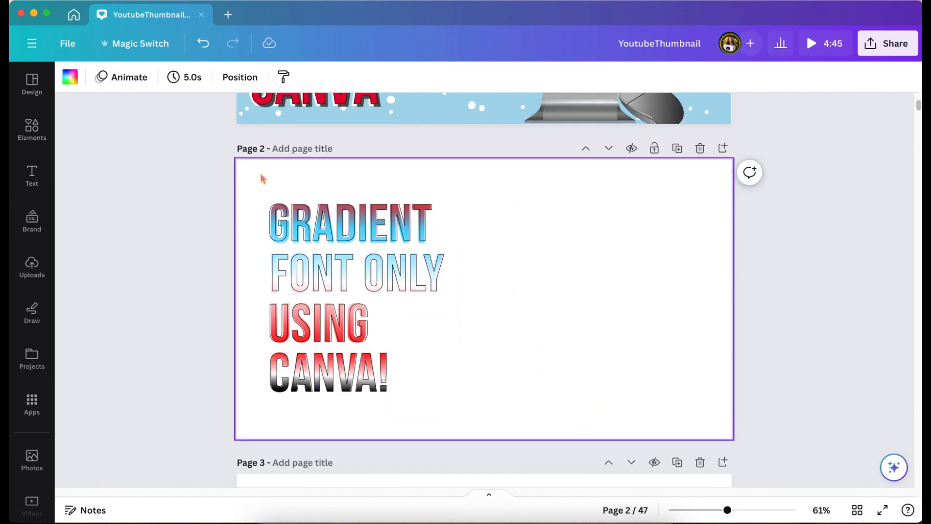
pyautogui.moveTo(262, 179); pyautogui.dragTo(490, 399)
pyautogui.scroll(-5, 496, 376)
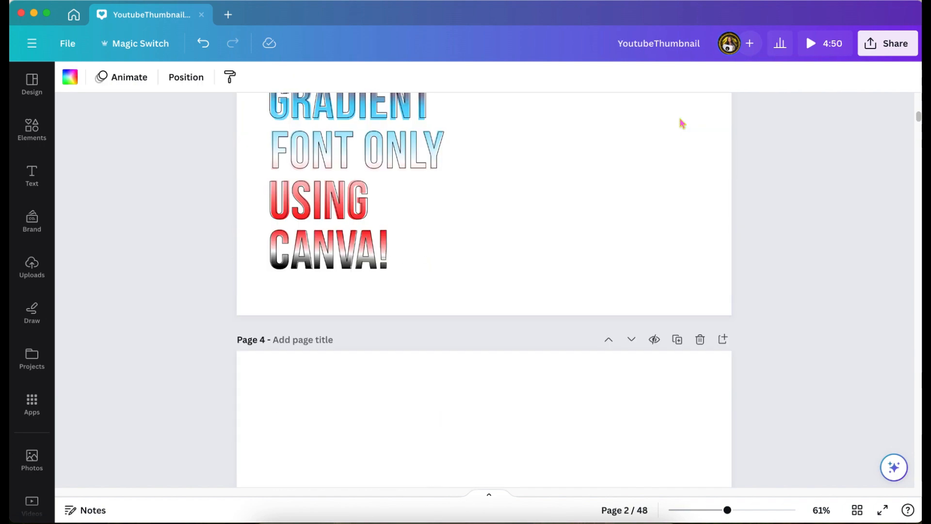
pyautogui.scroll(10, 402, 312)
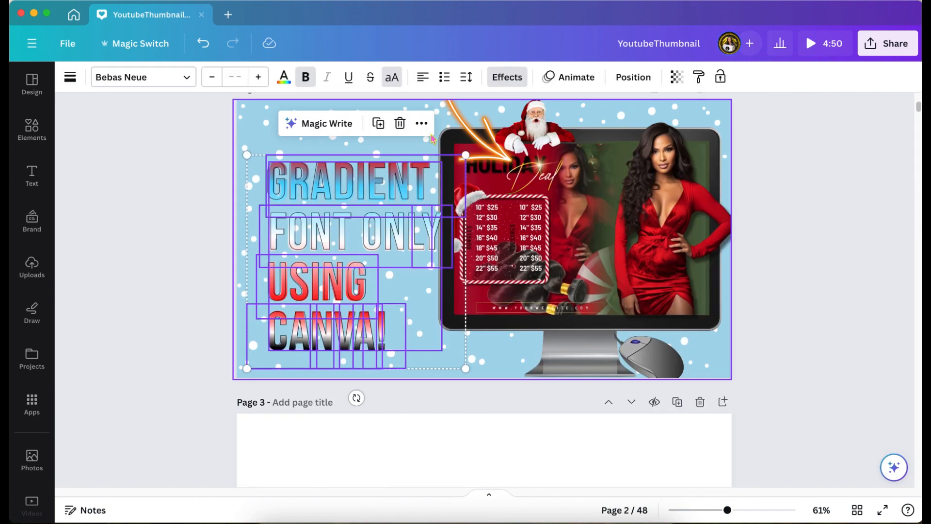
pyautogui.scroll(5, 454, 350)
pyautogui.click(193, 269)
pyautogui.scroll(-4, 193, 269)
# Step: Recolor the "GRADIENT" outline in the thumbnail headline red
pyautogui.click(339, 213)
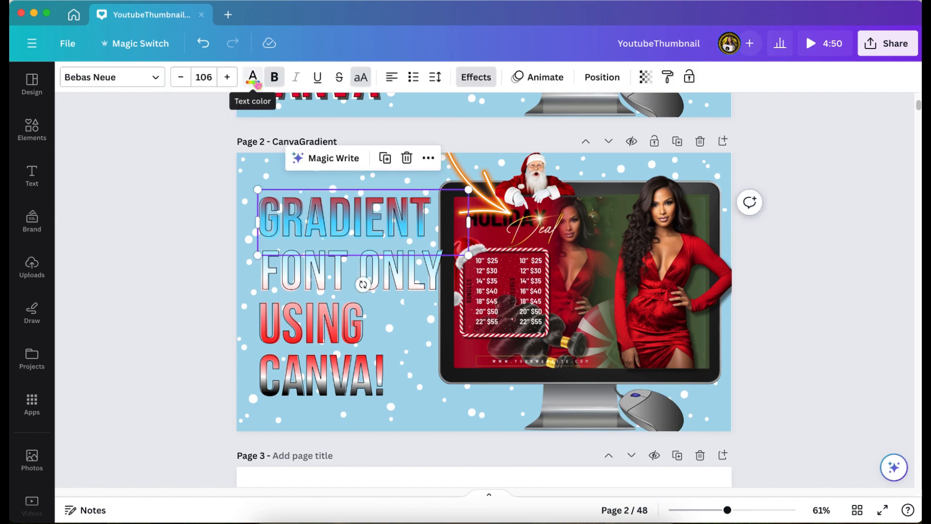
pyautogui.click(252, 78)
pyautogui.click(455, 274)
pyautogui.click(78, 262)
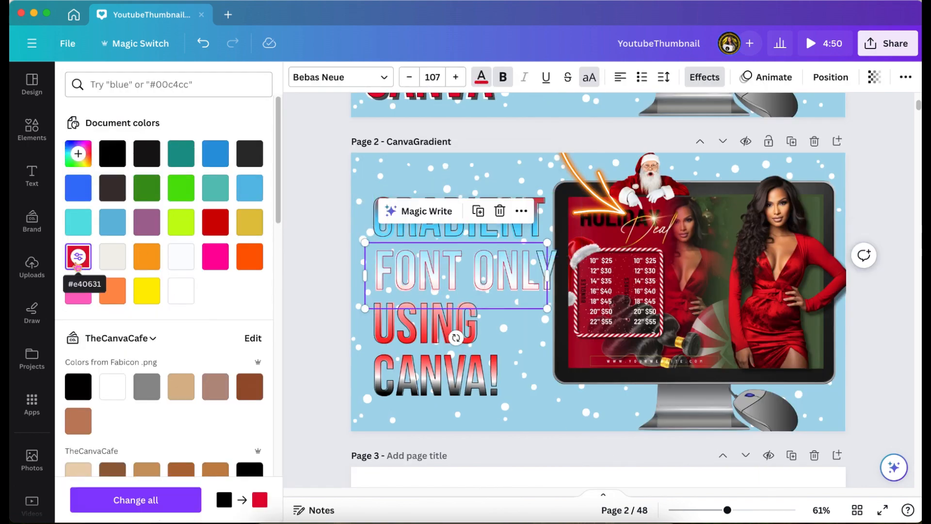
# Step: Try rearranging a duplicate of the "FONT ONLY" outline and raising its hollow thickness to 35
pyautogui.click(478, 211)
pyautogui.click(831, 77)
pyautogui.click(209, 136)
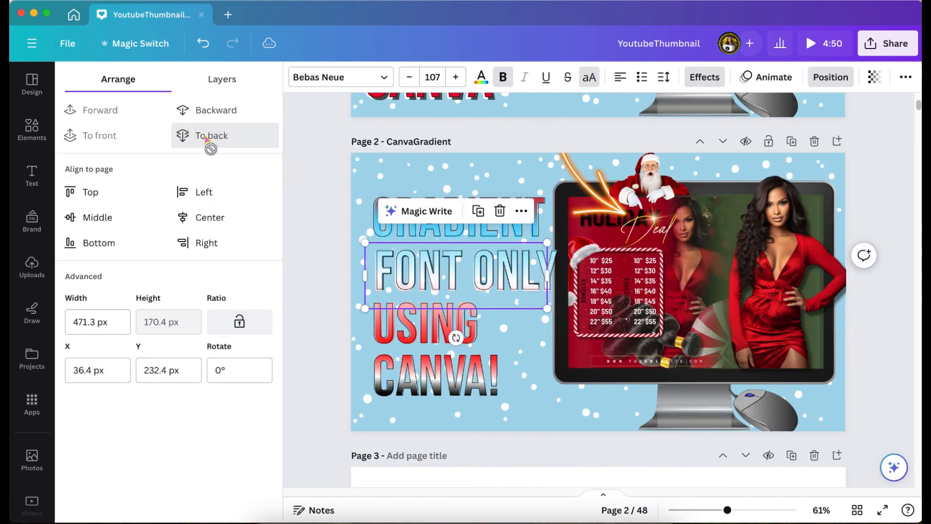
pyautogui.click(694, 80)
pyautogui.click(135, 315)
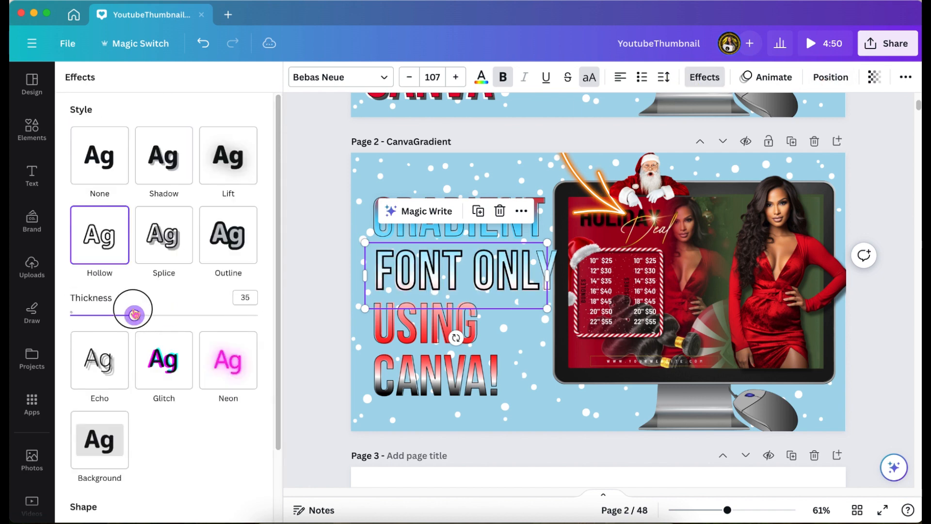
# Step: Color the outlines of "GRADIENT", "USING" and "CANVA!" red and thicken their hollow effect, with about 15 on the "N"
pyautogui.click(481, 77)
pyautogui.click(77, 256)
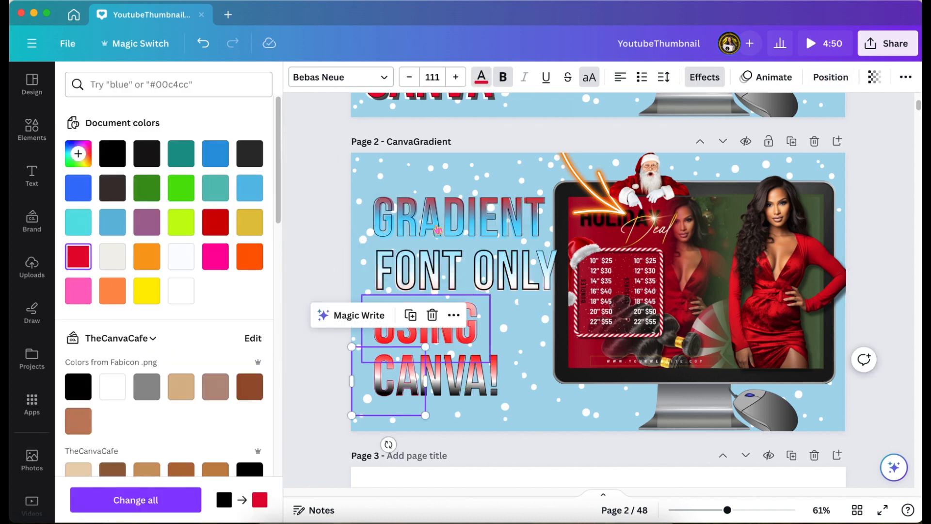
pyautogui.click(74, 315)
pyautogui.moveTo(73, 315); pyautogui.dragTo(123, 315)
pyautogui.moveTo(75, 316); pyautogui.dragTo(96, 315)
pyautogui.moveTo(75, 315); pyautogui.dragTo(98, 315)
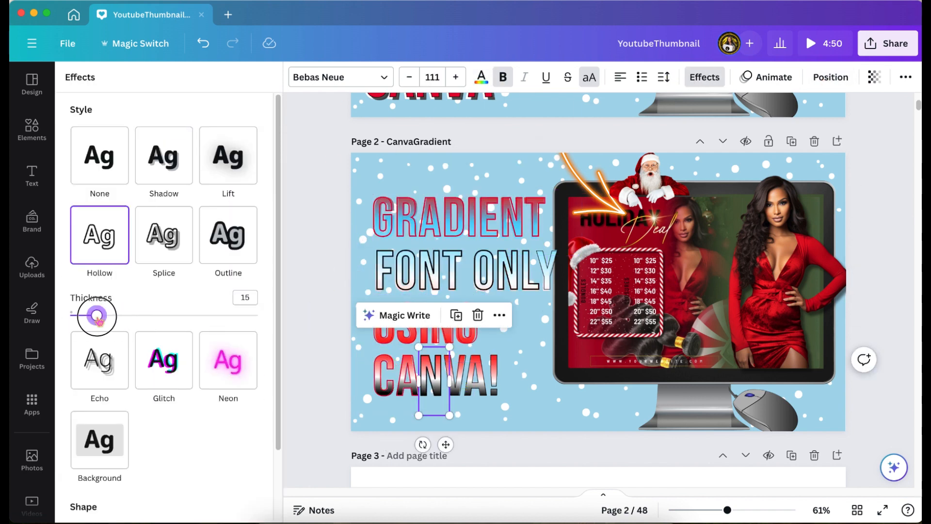
pyautogui.moveTo(76, 315); pyautogui.dragTo(99, 316)
pyautogui.click(481, 78)
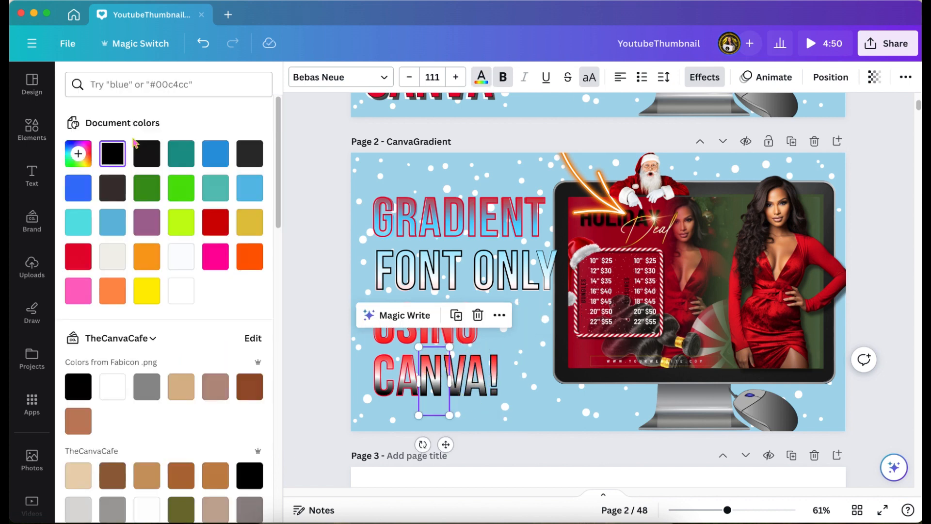
pyautogui.click(78, 256)
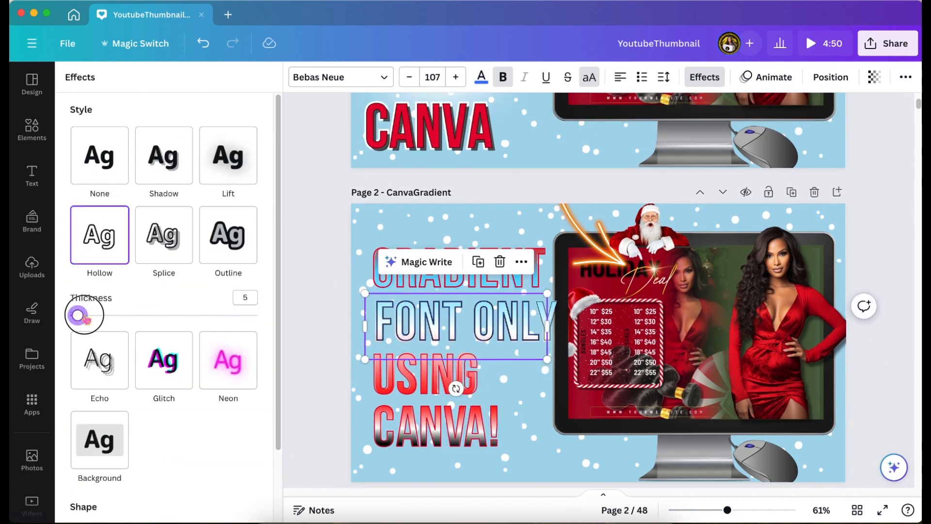
# Step: Place the white glow behind the headline lettering
pyautogui.click(543, 342)
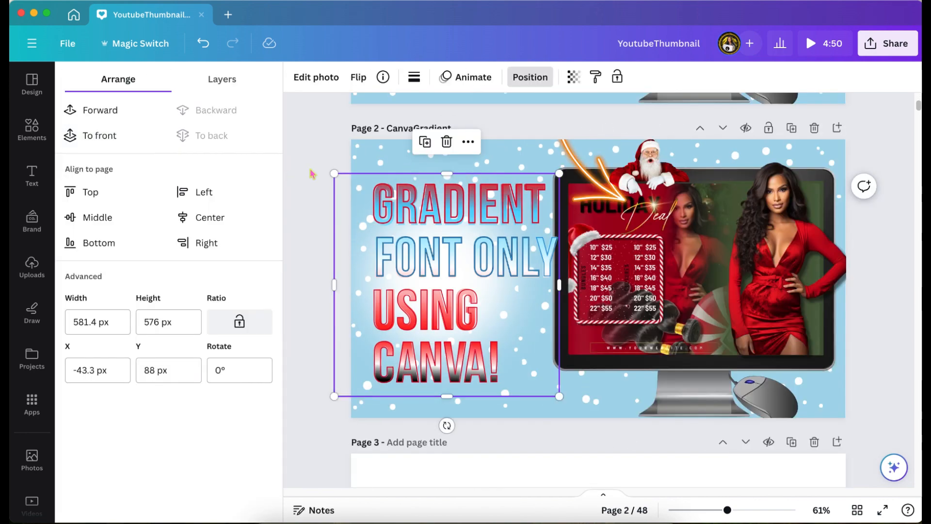
pyautogui.click(311, 173)
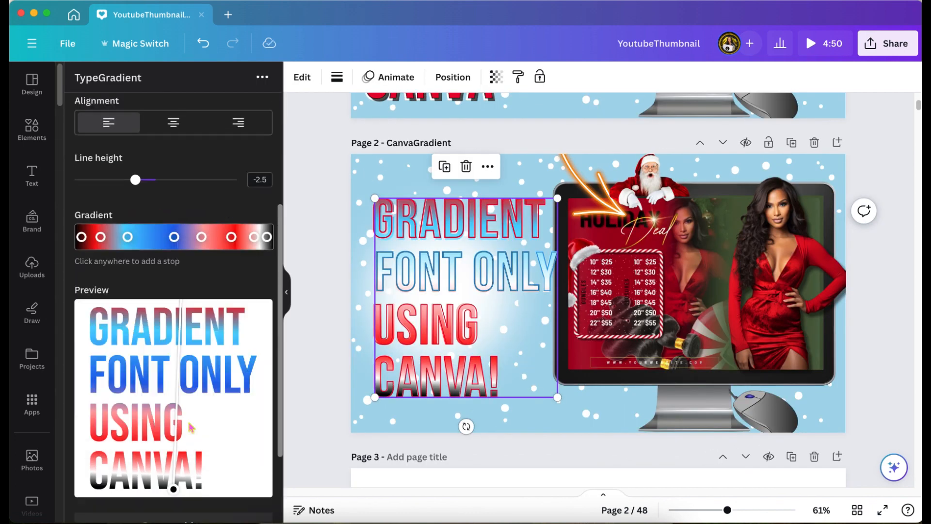
# Step: Update the headline with a diagonal gradient that has blue middle and end stops
pyautogui.scroll(-3, 191, 427)
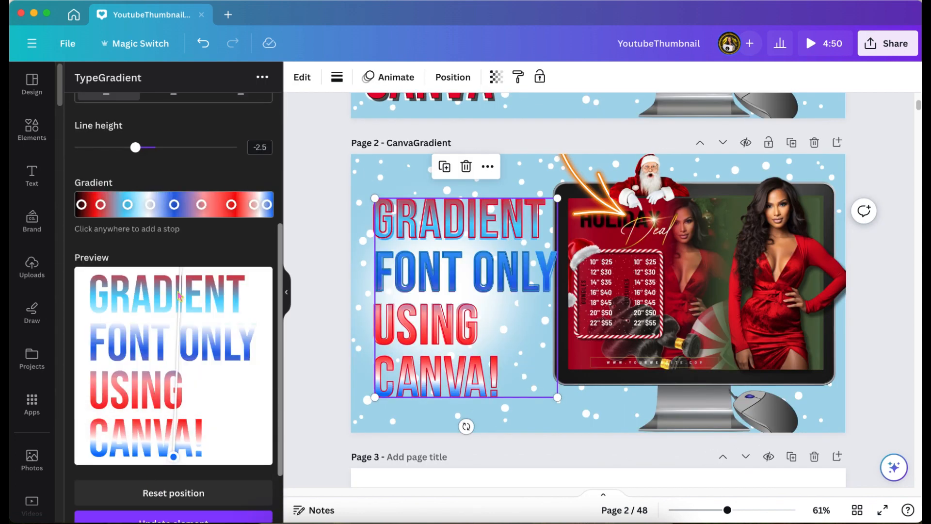
pyautogui.scroll(-2, 145, 436)
pyautogui.click(145, 475)
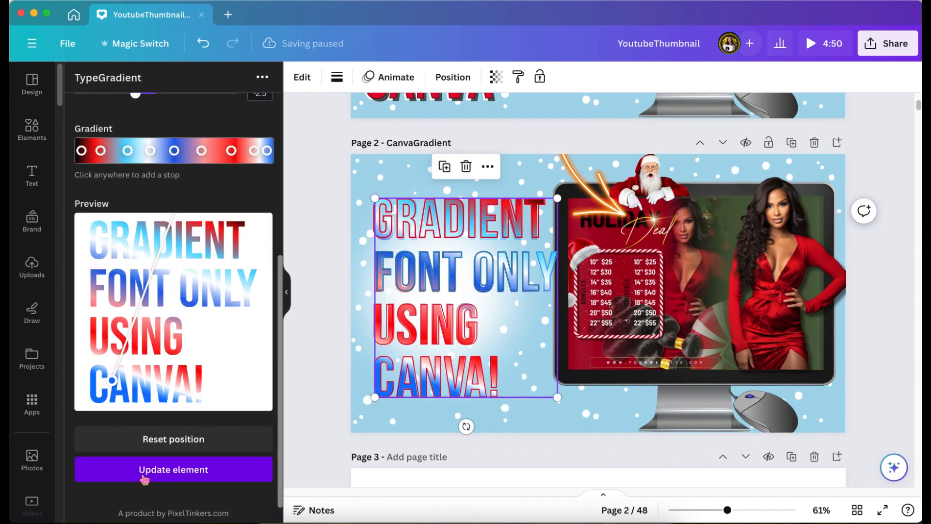
# Step: Add a green stop about three quarters along the gradient and update the headline with it
pyautogui.click(222, 150)
pyautogui.click(127, 255)
pyautogui.scroll(2, 121, 388)
pyautogui.scroll(-2, 213, 417)
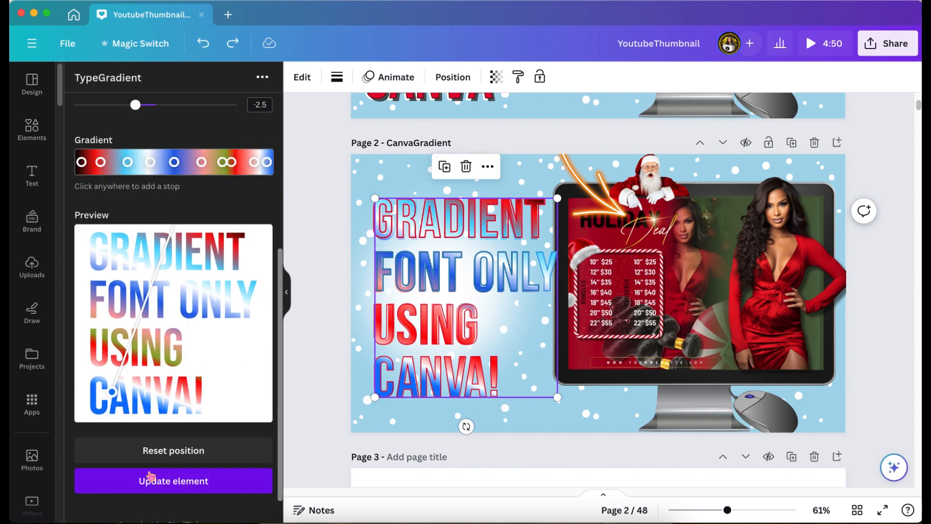
pyautogui.click(150, 476)
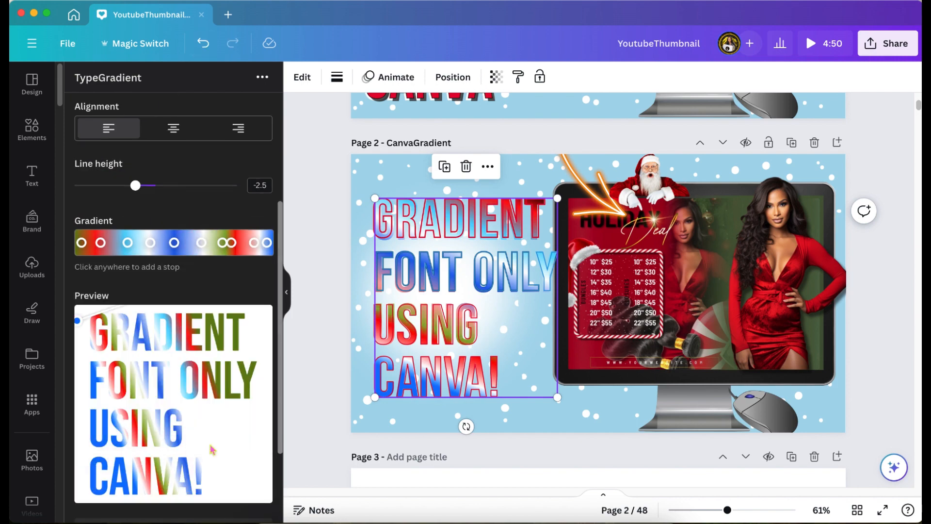
# Step: Undo the last gradient change on the headline
pyautogui.scroll(-3, 212, 450)
pyautogui.click(305, 238)
pyautogui.press('super+z')
# Step: Reselect the gradient headline and recolor the gradient's middle stop black
pyautogui.scroll(-1, 388, 257)
pyautogui.click(402, 257)
pyautogui.click(174, 134)
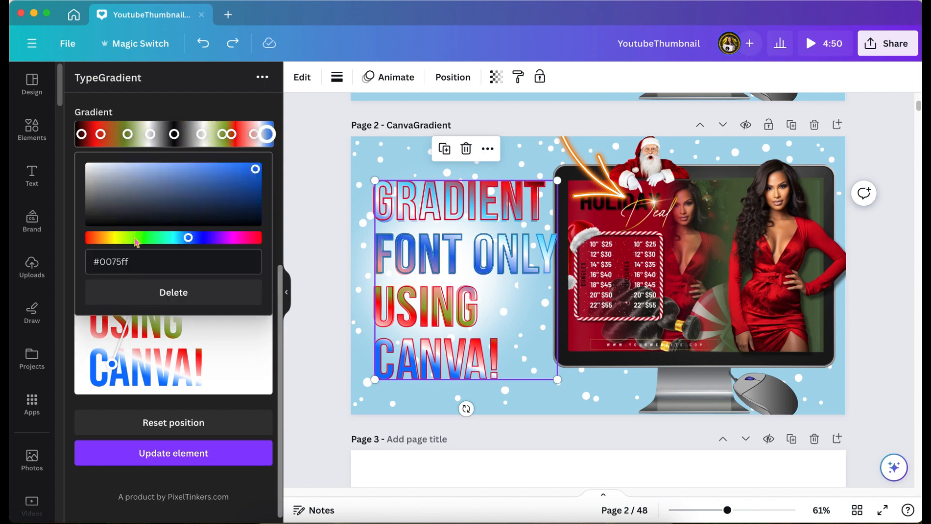